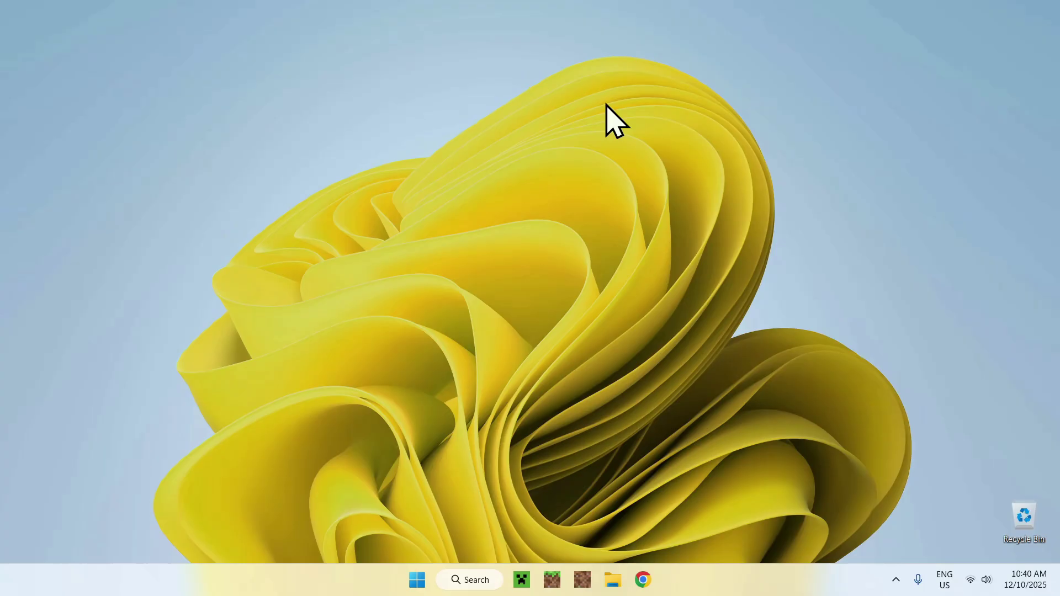
Step: Open Chrome and run a Google search for 'Modrinth'
{"action": "left_click", "coordinate": [642, 579]}
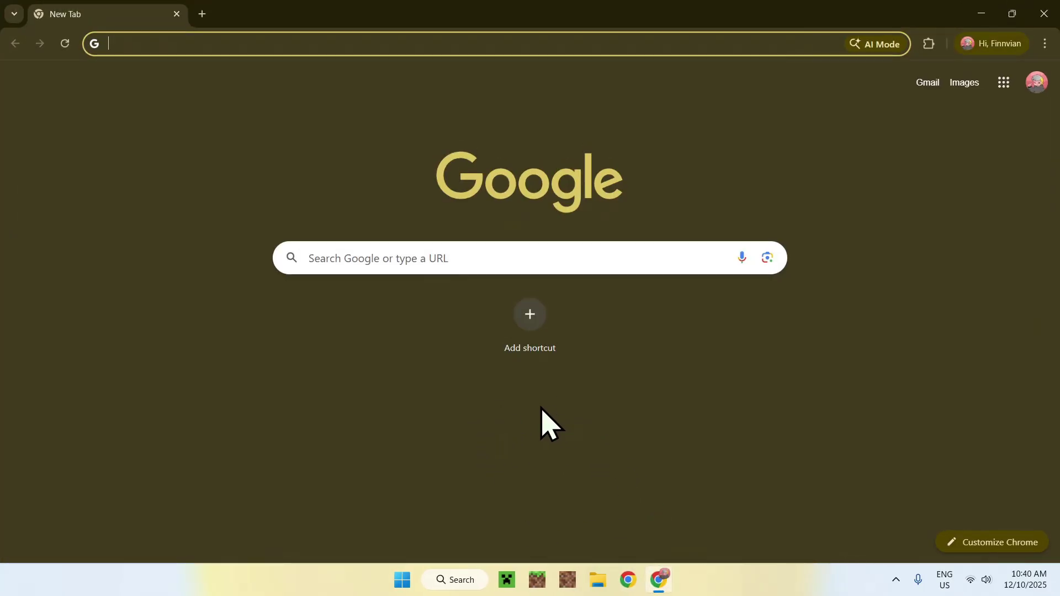
{"action": "left_click", "coordinate": [577, 259]}
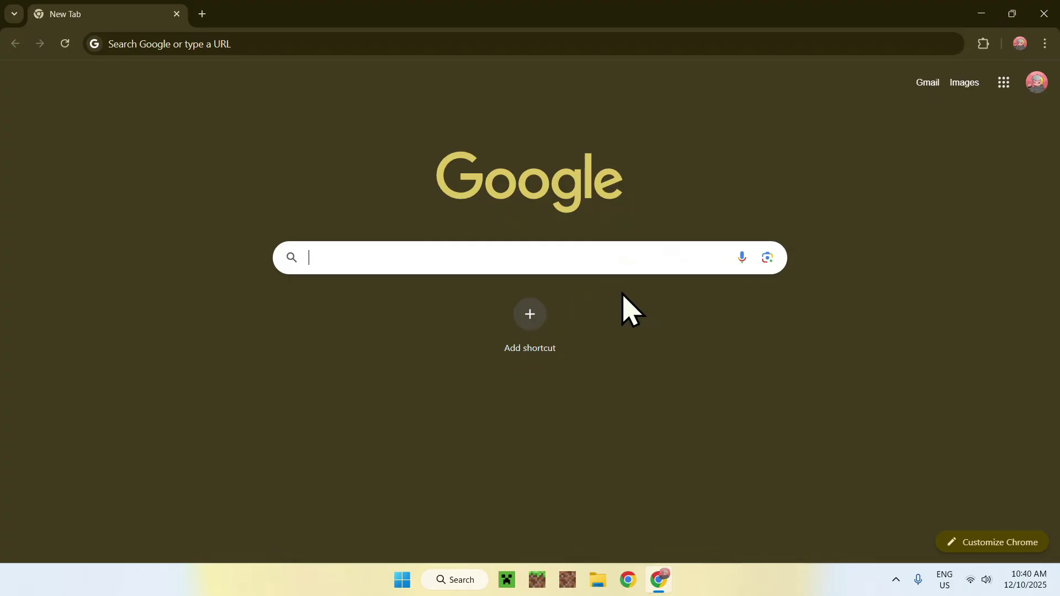
{"action": "type", "text": "Modrinth"}
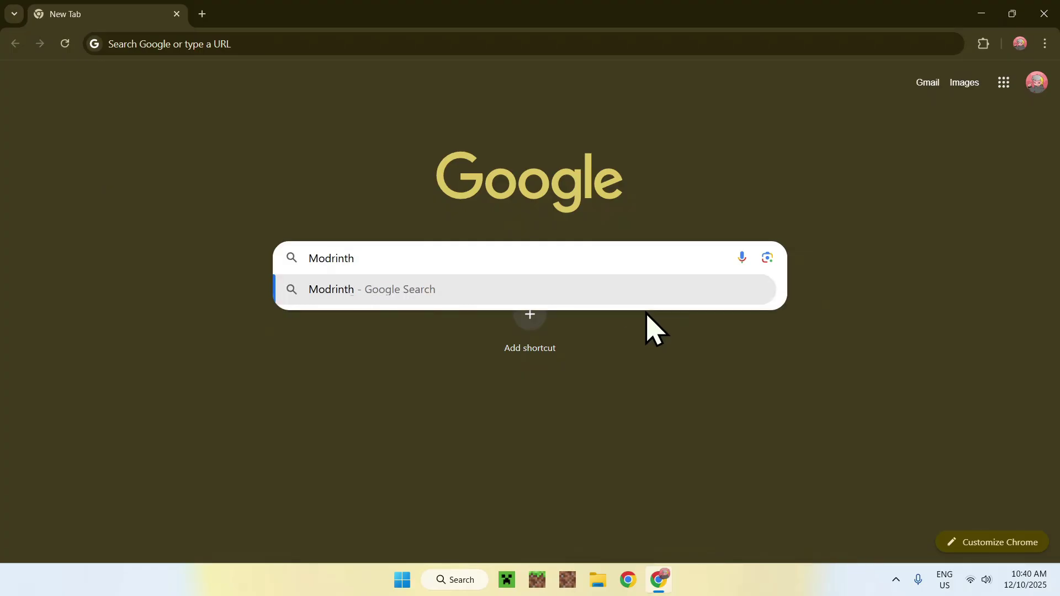
{"action": "key", "text": "Return"}
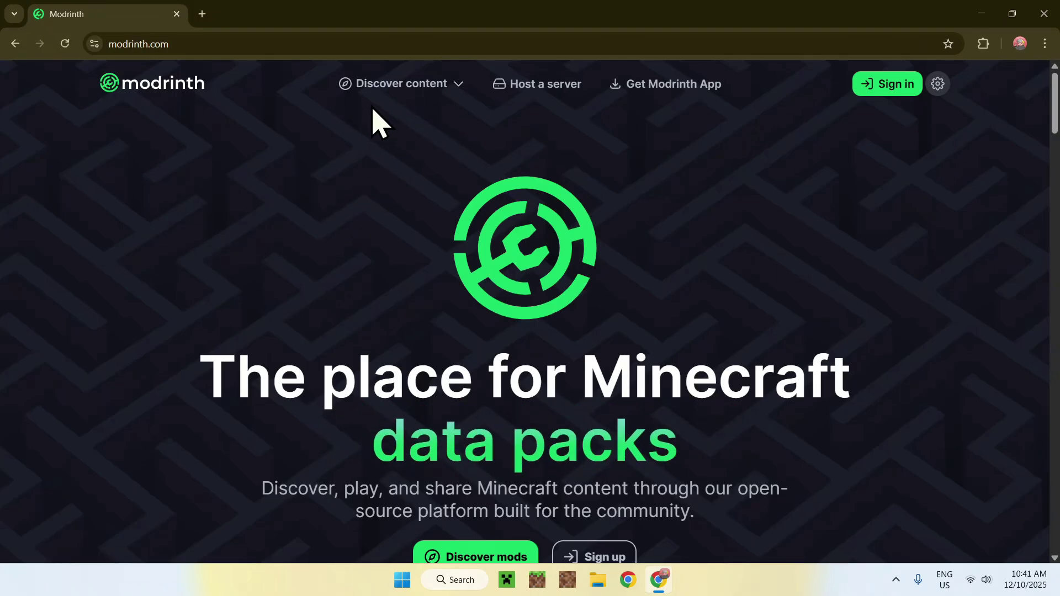
Step: Open Modrinth's Discover Mods page and scroll through the listed mods
{"action": "left_click", "coordinate": [389, 91]}
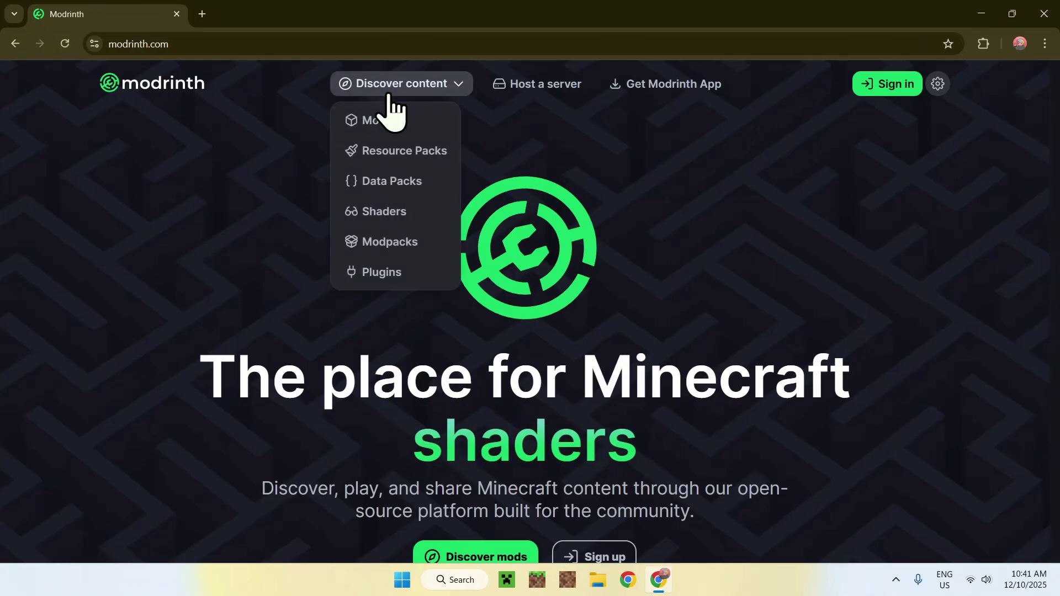
{"action": "left_click", "coordinate": [415, 138]}
{"action": "scroll", "coordinate": [980, 160], "scroll_direction": "down", "scroll_amount": 4}
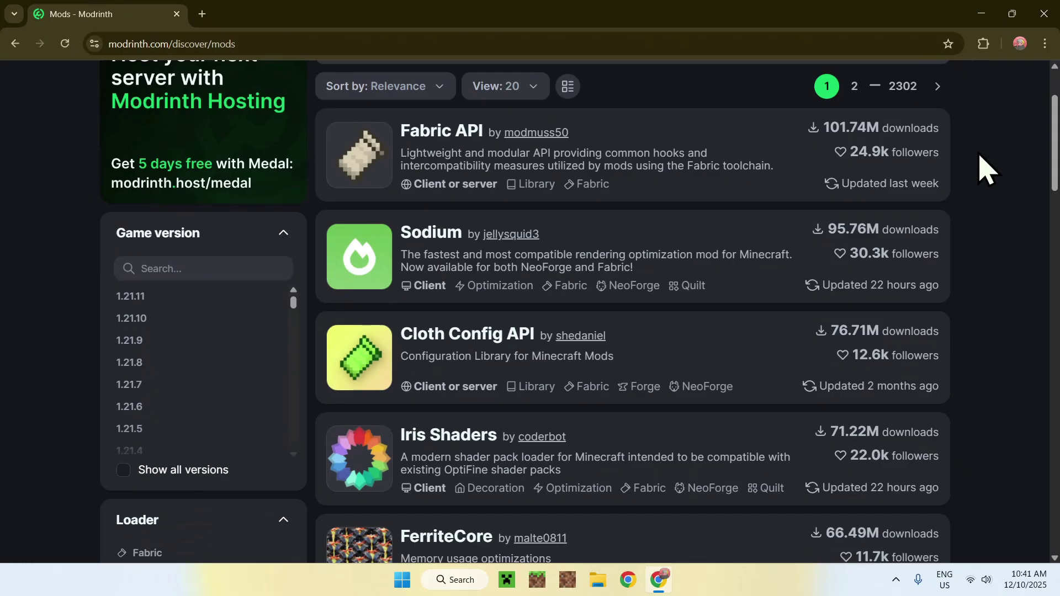
{"action": "scroll", "coordinate": [980, 158], "scroll_direction": "down", "scroll_amount": 12}
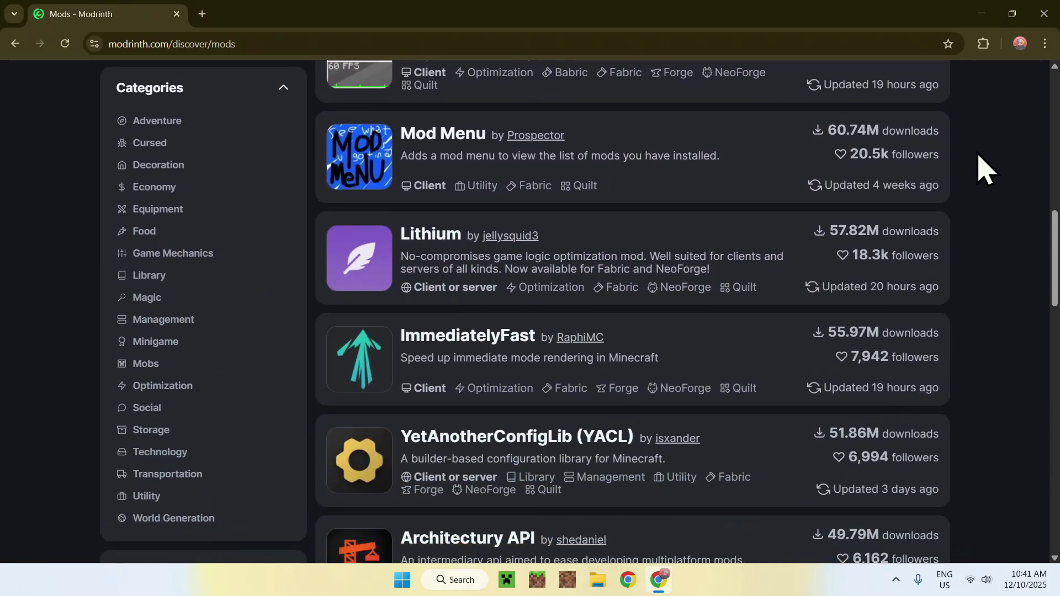
{"action": "scroll", "coordinate": [986, 168], "scroll_direction": "down", "scroll_amount": 8}
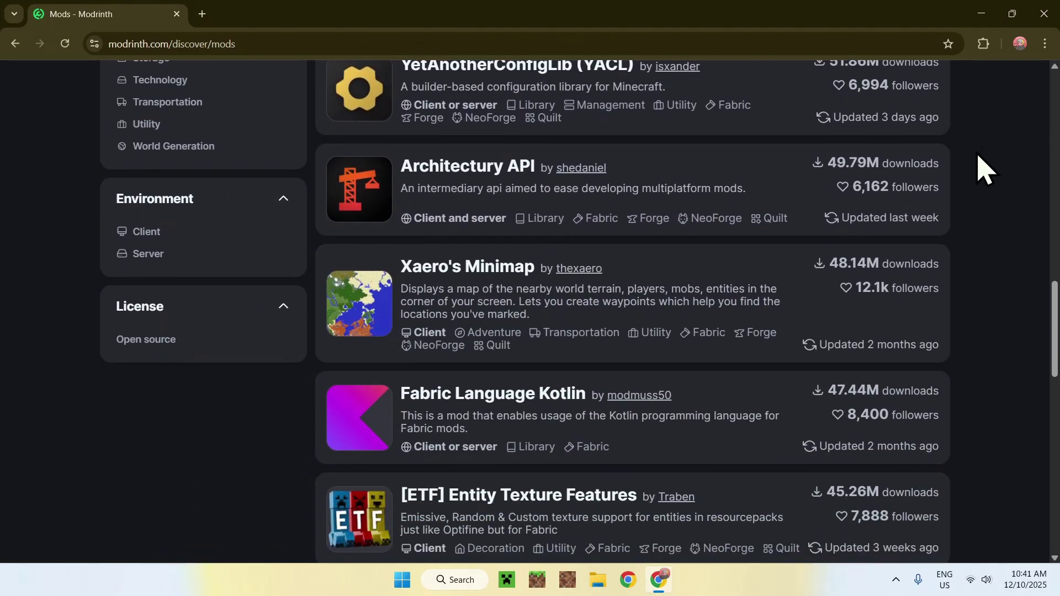
{"action": "scroll", "coordinate": [986, 168], "scroll_direction": "down", "scroll_amount": 4}
{"action": "scroll", "coordinate": [986, 168], "scroll_direction": "up", "scroll_amount": 6}
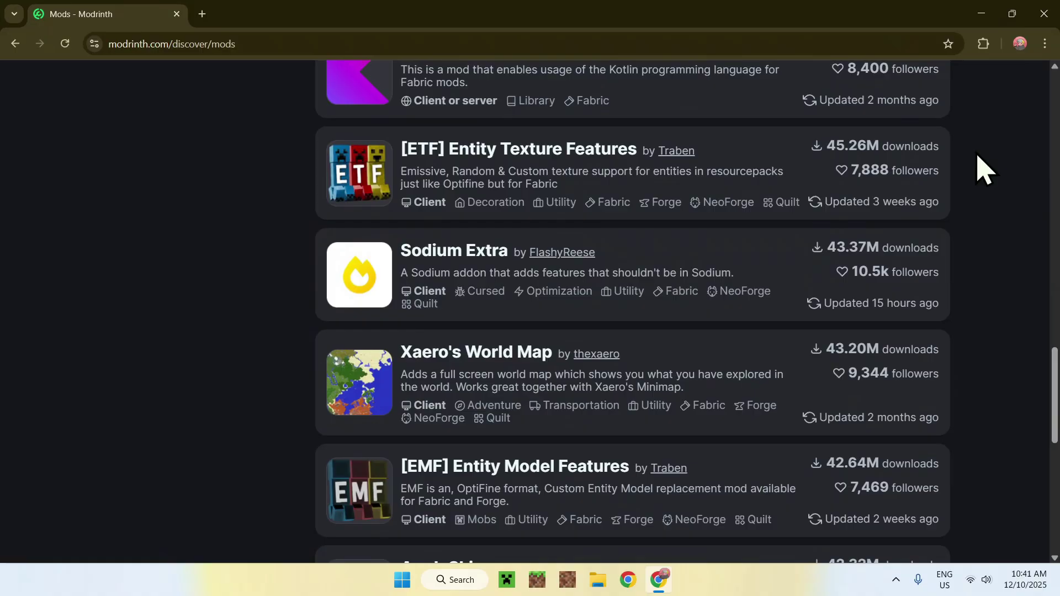
{"action": "scroll", "coordinate": [986, 168], "scroll_direction": "up", "scroll_amount": 20}
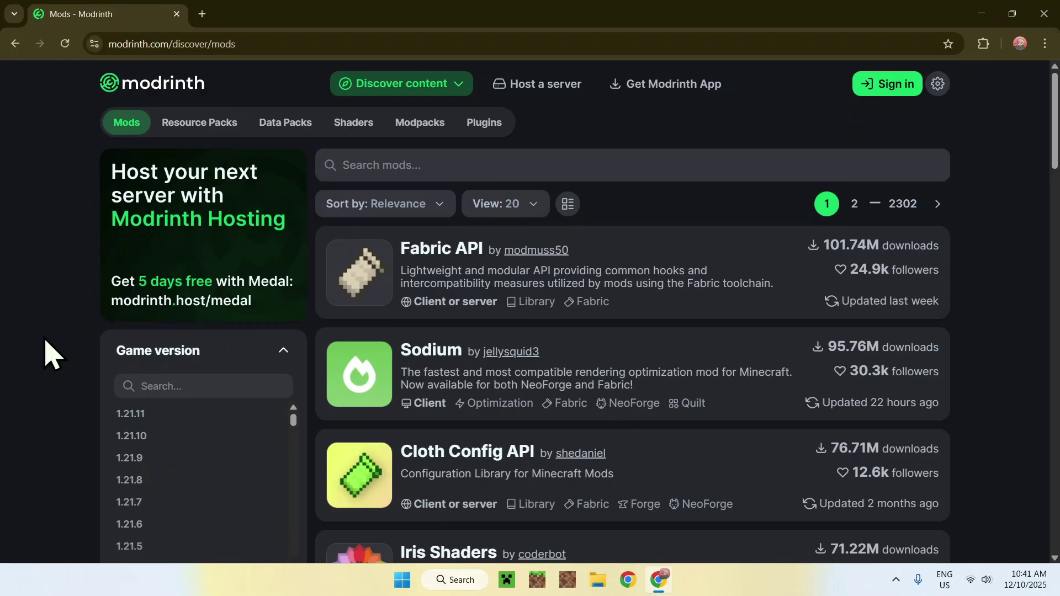
Step: Filter the Modrinth mod list to game version 1.21.11 and review the results
{"action": "left_click", "coordinate": [160, 415]}
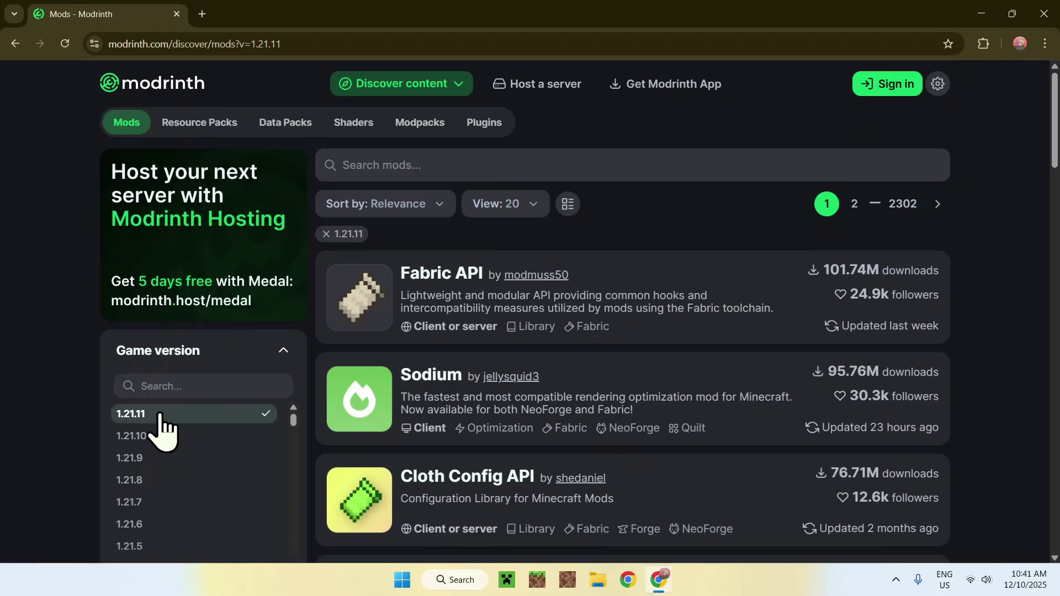
{"action": "scroll", "coordinate": [983, 254], "scroll_direction": "down", "scroll_amount": 7}
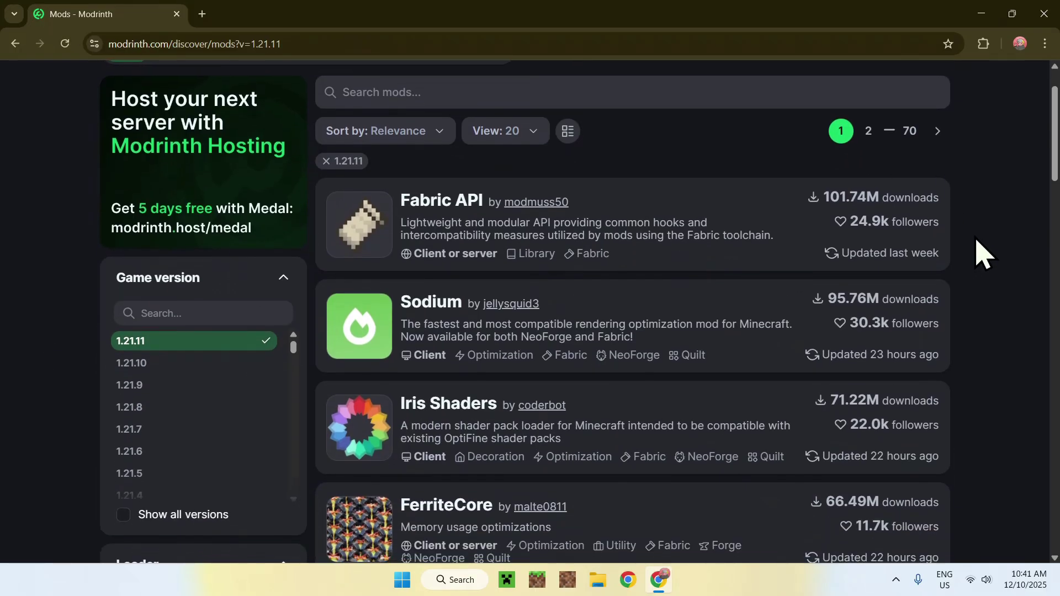
{"action": "scroll", "coordinate": [983, 254], "scroll_direction": "down", "scroll_amount": 2}
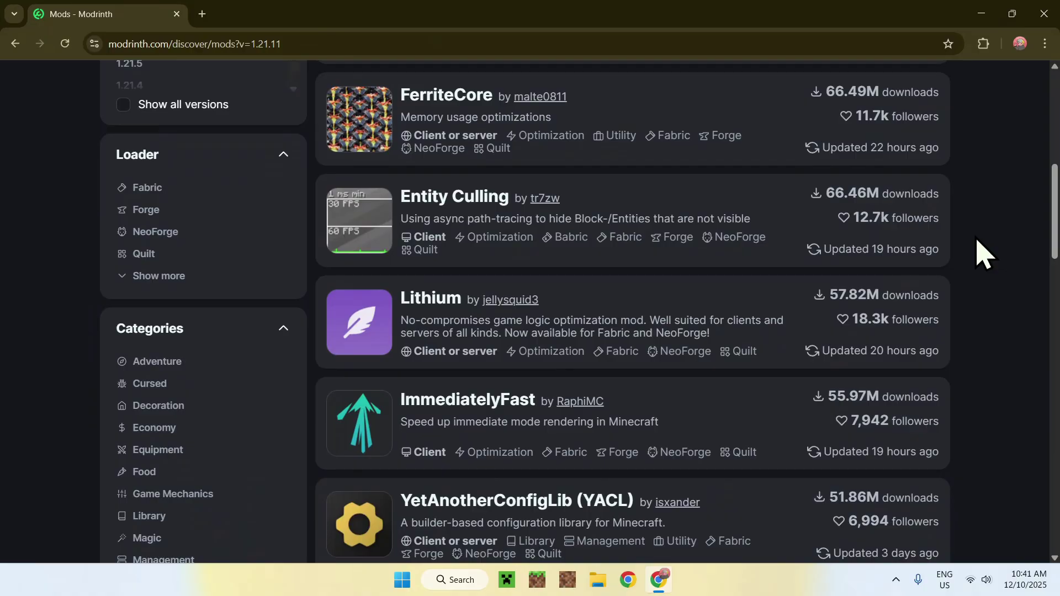
{"action": "scroll", "coordinate": [983, 254], "scroll_direction": "up", "scroll_amount": 9}
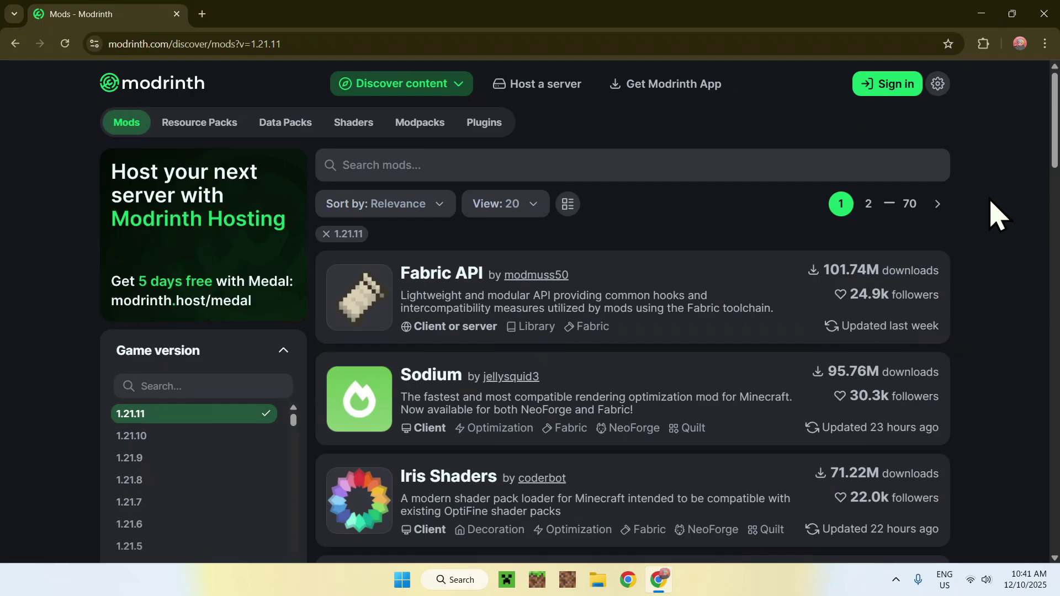
{"action": "scroll", "coordinate": [996, 216], "scroll_direction": "down", "scroll_amount": 8}
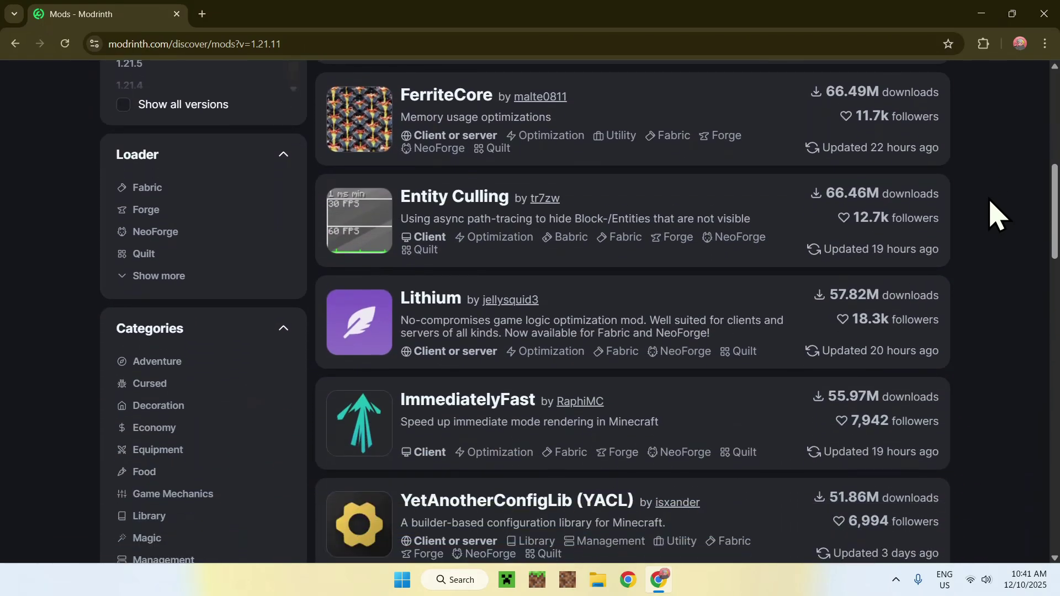
{"action": "scroll", "coordinate": [997, 215], "scroll_direction": "up", "scroll_amount": 9}
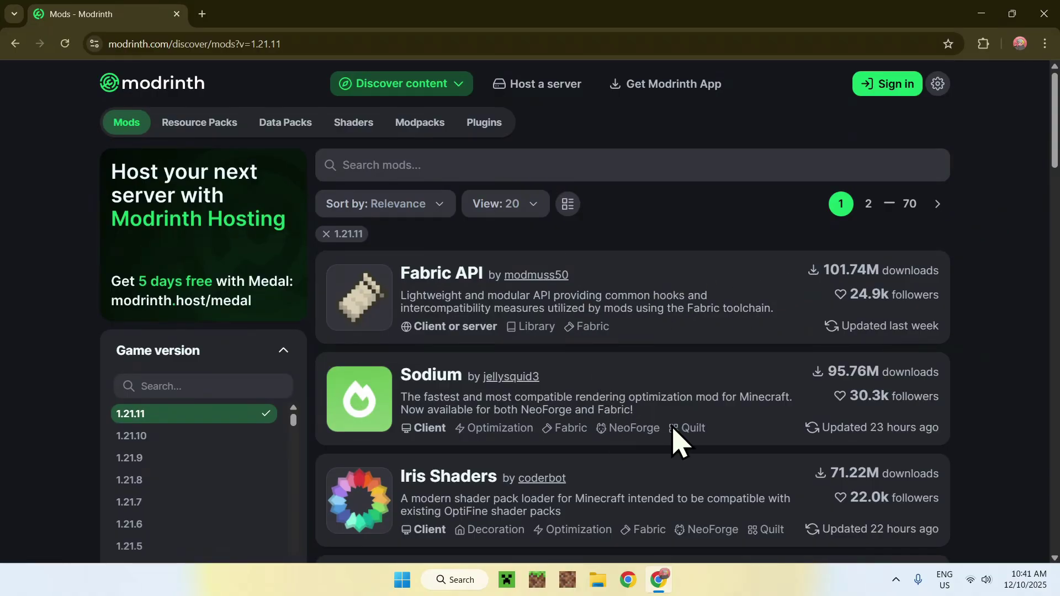
{"action": "scroll", "coordinate": [678, 439], "scroll_direction": "down", "scroll_amount": 3}
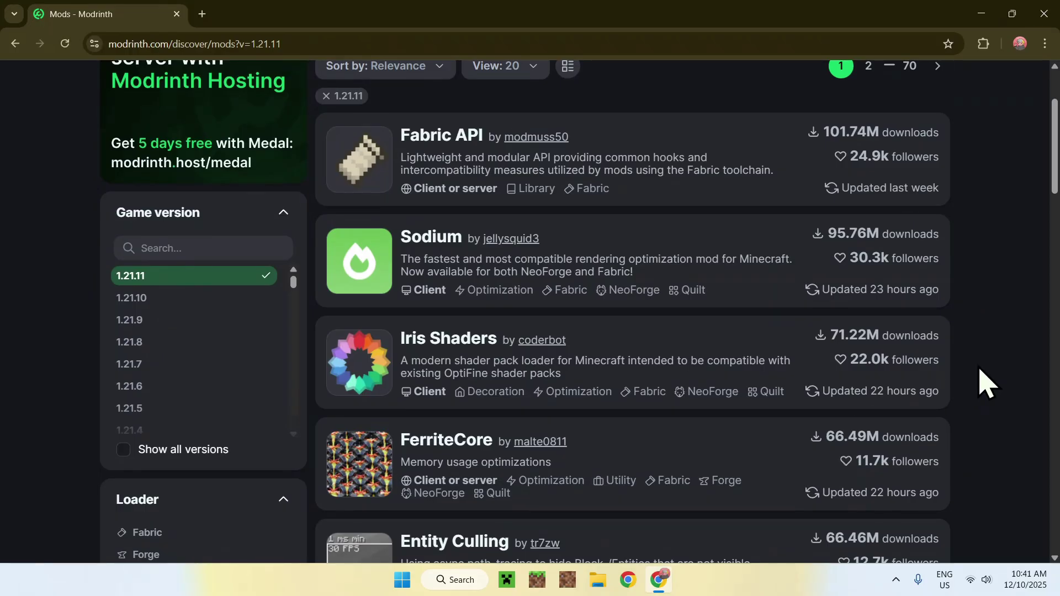
{"action": "scroll", "coordinate": [986, 381], "scroll_direction": "up", "scroll_amount": 3}
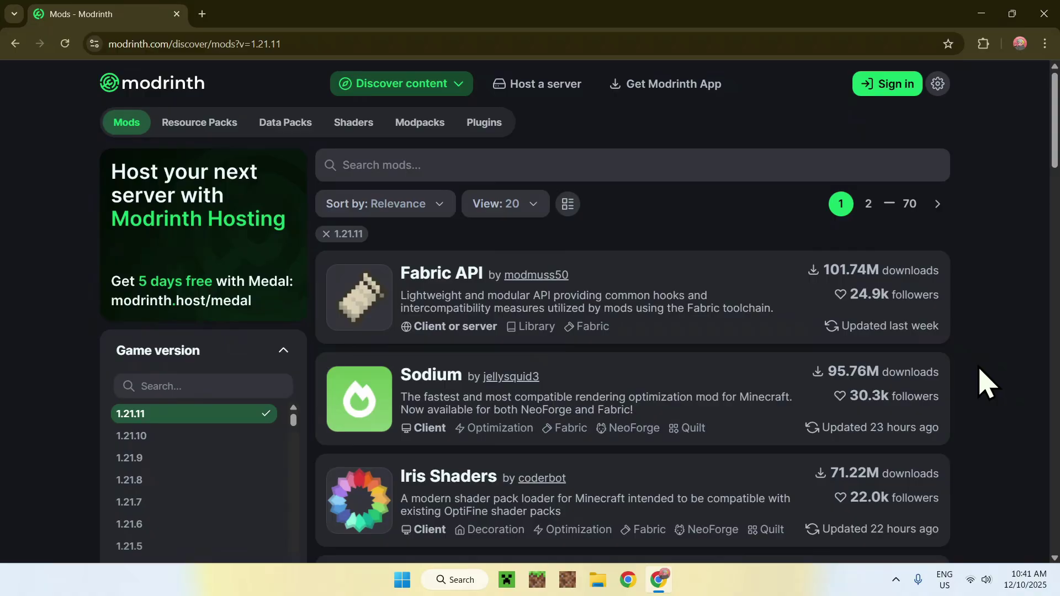
{"action": "scroll", "coordinate": [52, 379], "scroll_direction": "down", "scroll_amount": 6}
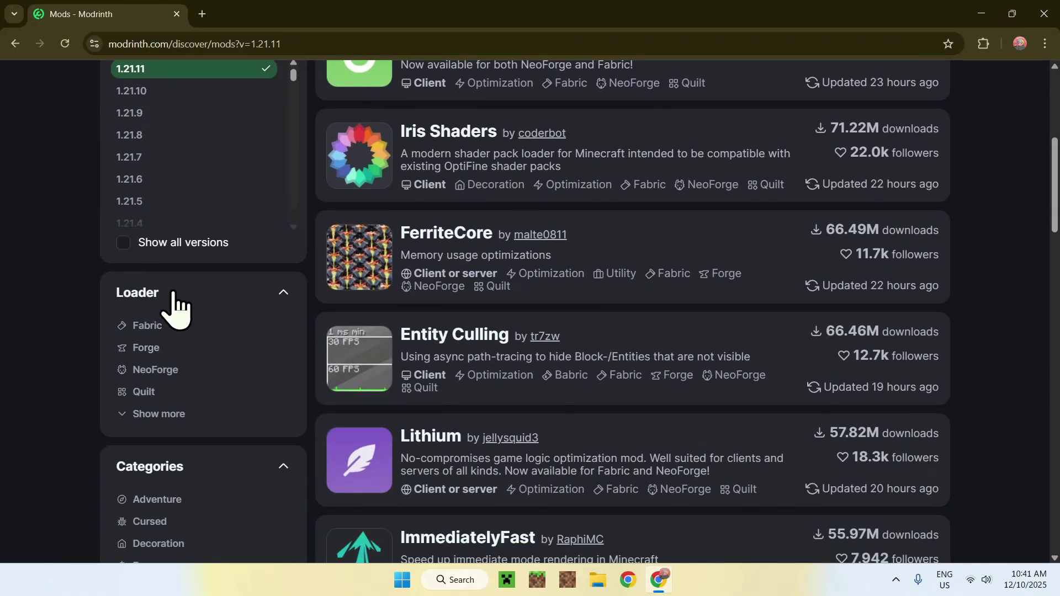
Step: Apply the Fabric loader filter, then try the NeoForge filter instead
{"action": "left_click", "coordinate": [185, 327]}
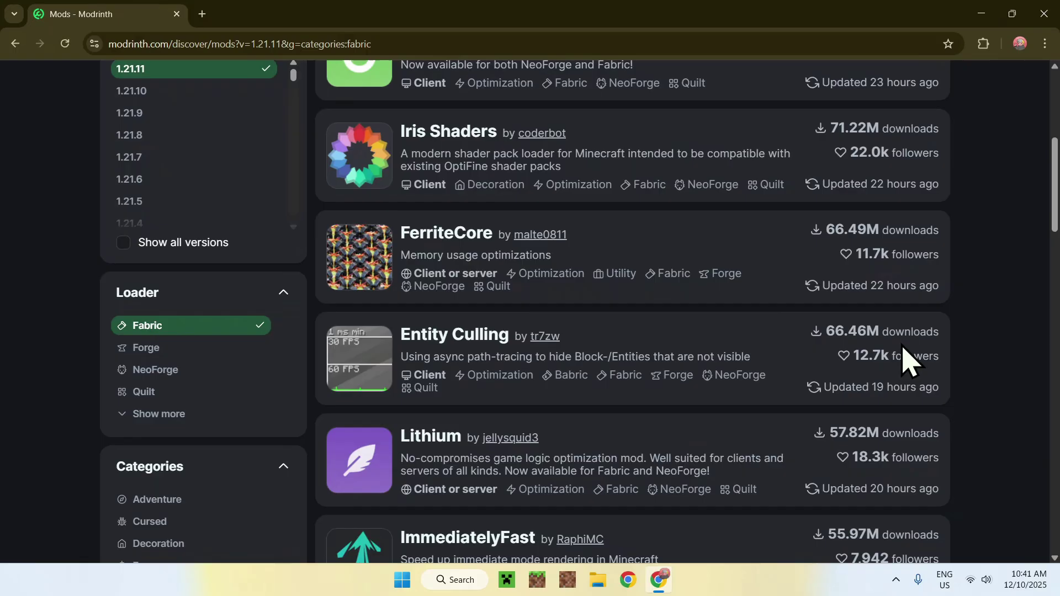
{"action": "scroll", "coordinate": [999, 367], "scroll_direction": "up", "scroll_amount": 6}
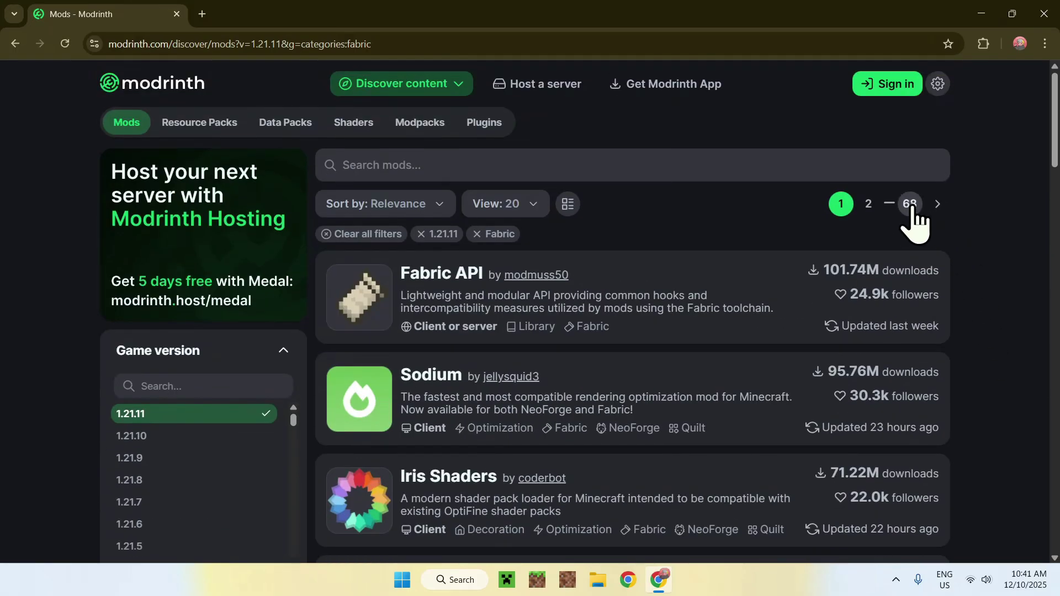
{"action": "scroll", "coordinate": [939, 248], "scroll_direction": "down", "scroll_amount": 6}
{"action": "left_click", "coordinate": [182, 325]}
{"action": "left_click", "coordinate": [193, 370]}
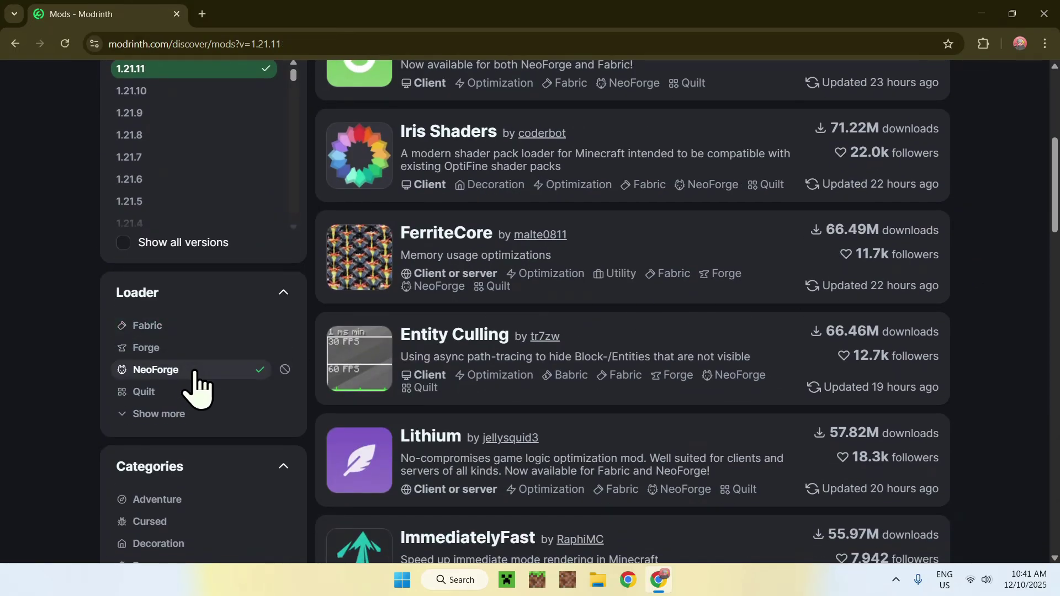
{"action": "scroll", "coordinate": [961, 351], "scroll_direction": "up", "scroll_amount": 6}
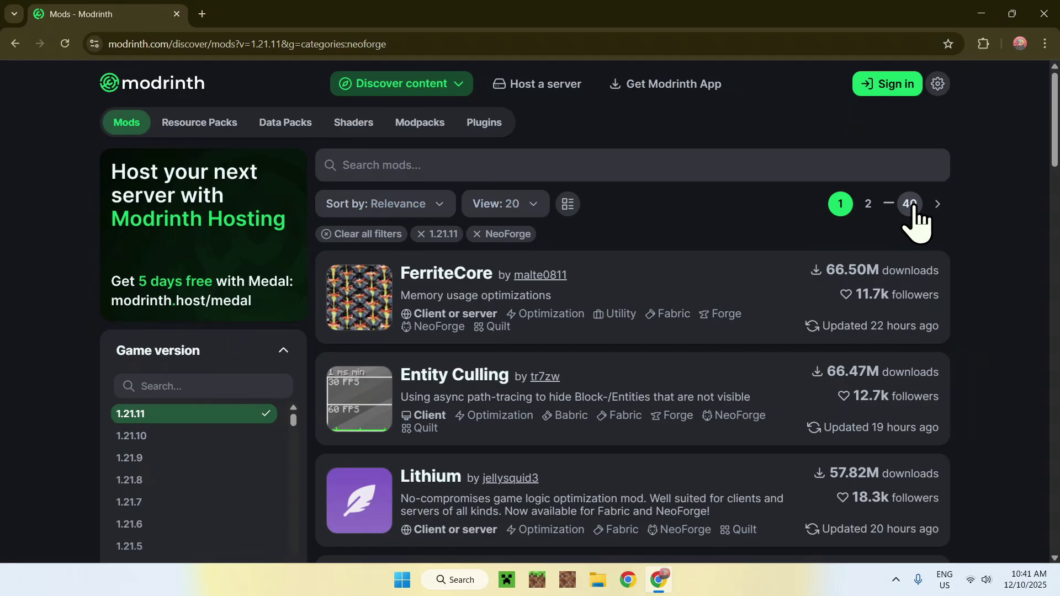
{"action": "scroll", "coordinate": [977, 236], "scroll_direction": "down", "scroll_amount": 5}
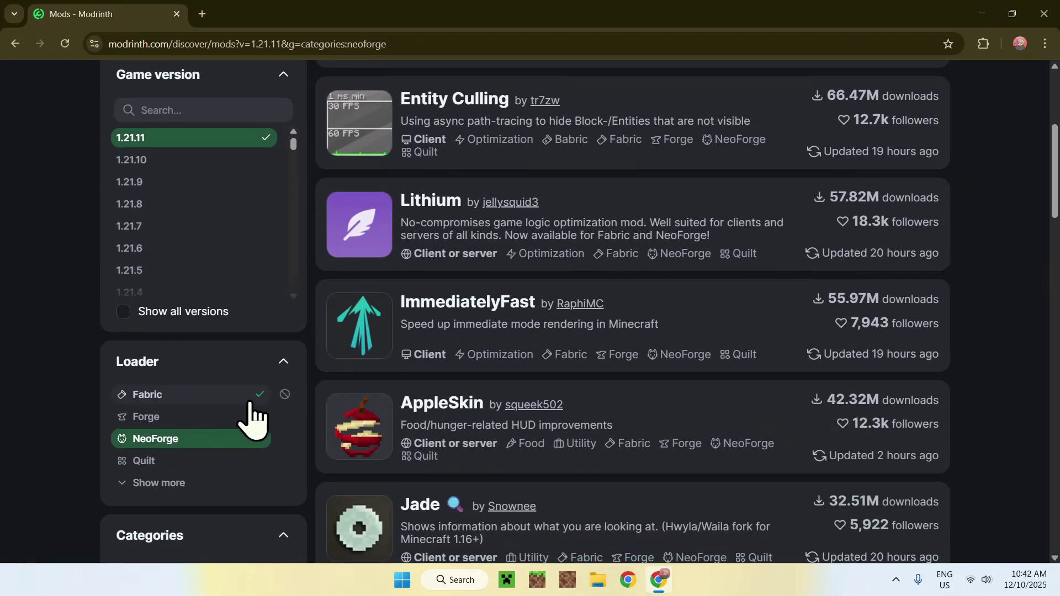
Step: Swap NeoForge back to Fabric and review the Fabric 1.21.11 mods
{"action": "left_click", "coordinate": [193, 439]}
{"action": "left_click", "coordinate": [181, 397]}
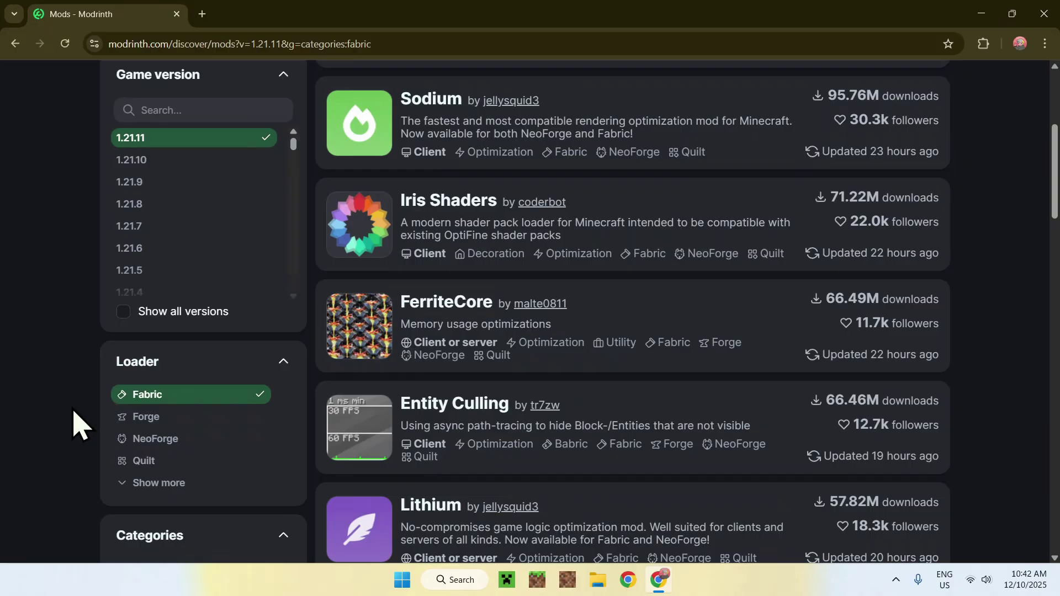
{"action": "scroll", "coordinate": [80, 425], "scroll_direction": "up", "scroll_amount": 3}
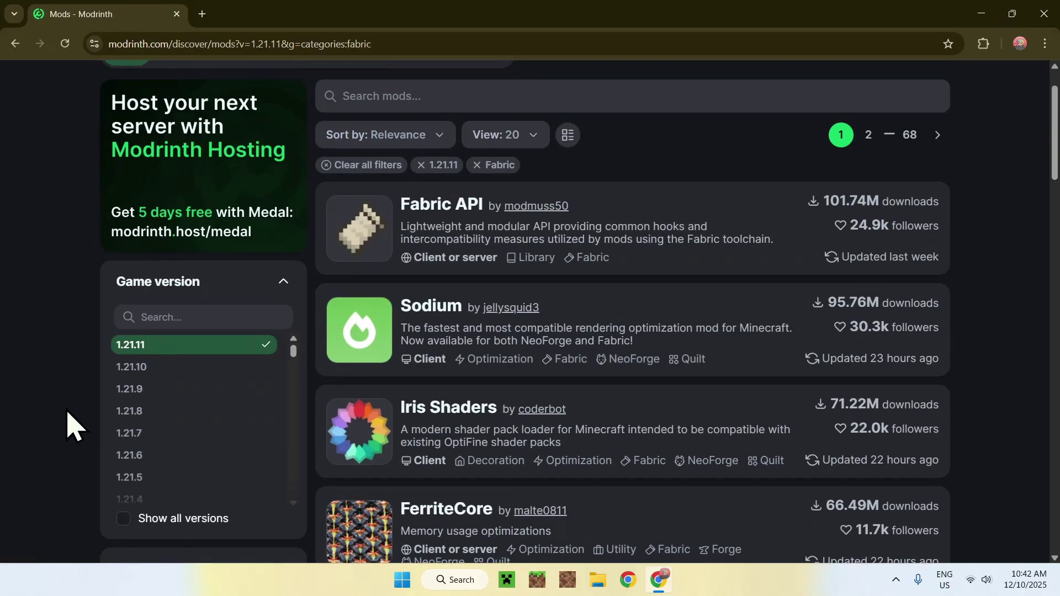
{"action": "scroll", "coordinate": [55, 442], "scroll_direction": "down", "scroll_amount": 2}
{"action": "scroll", "coordinate": [47, 472], "scroll_direction": "up", "scroll_amount": 1}
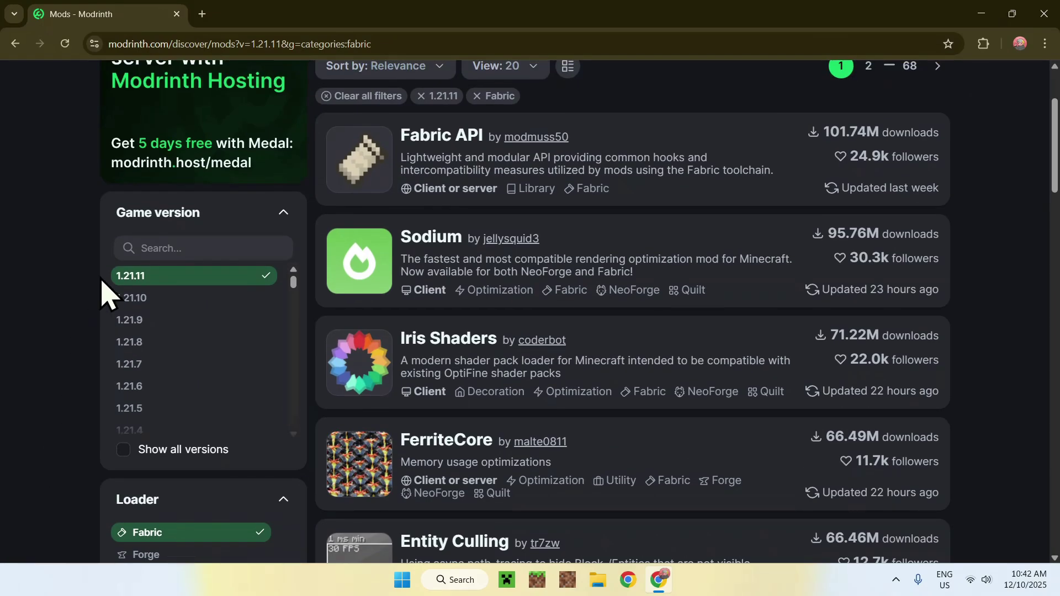
{"action": "scroll", "coordinate": [1003, 436], "scroll_direction": "up", "scroll_amount": 3}
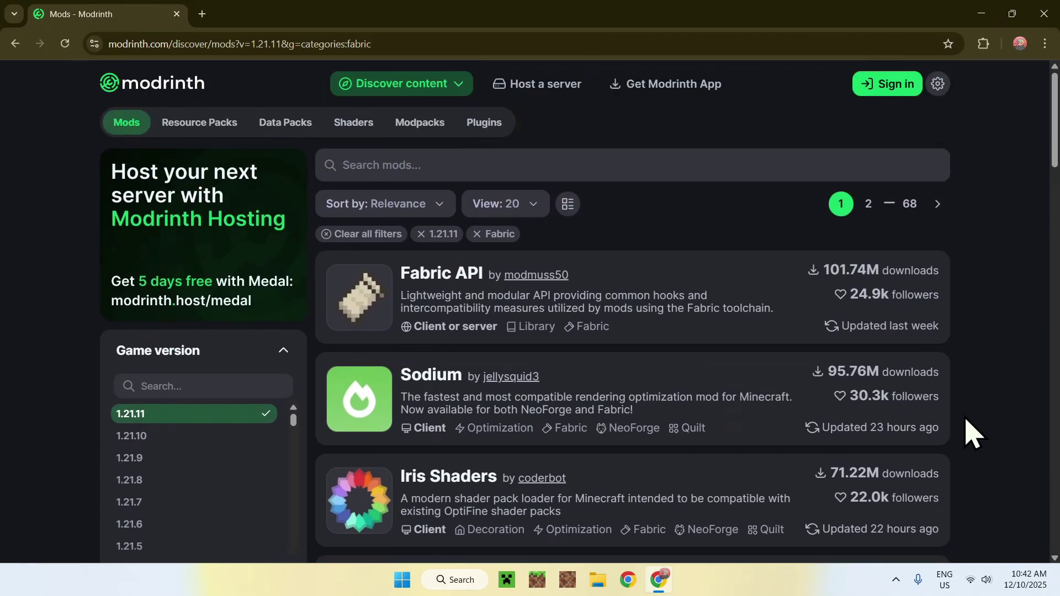
Step: Open the Iris Shaders versions list and filter it to Minecraft 1.21.11
{"action": "left_click", "coordinate": [443, 476]}
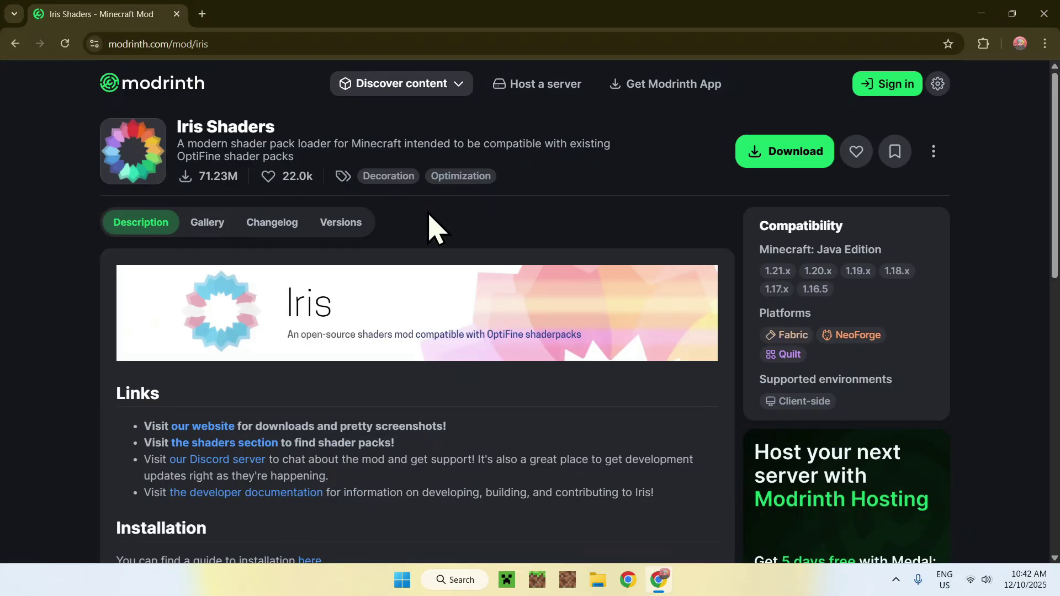
{"action": "left_click", "coordinate": [337, 227]}
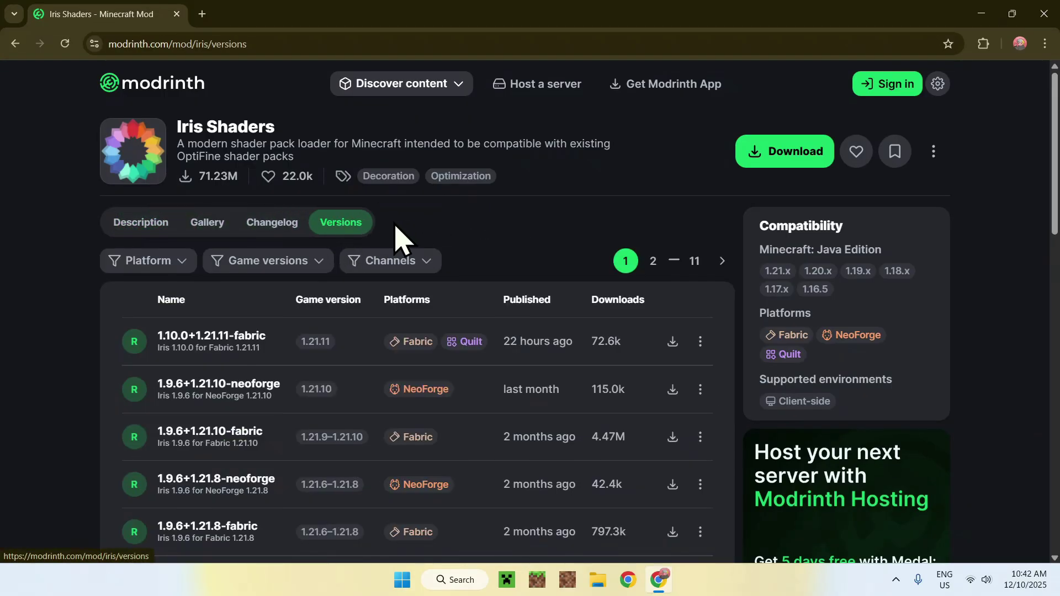
{"action": "left_click", "coordinate": [264, 269]}
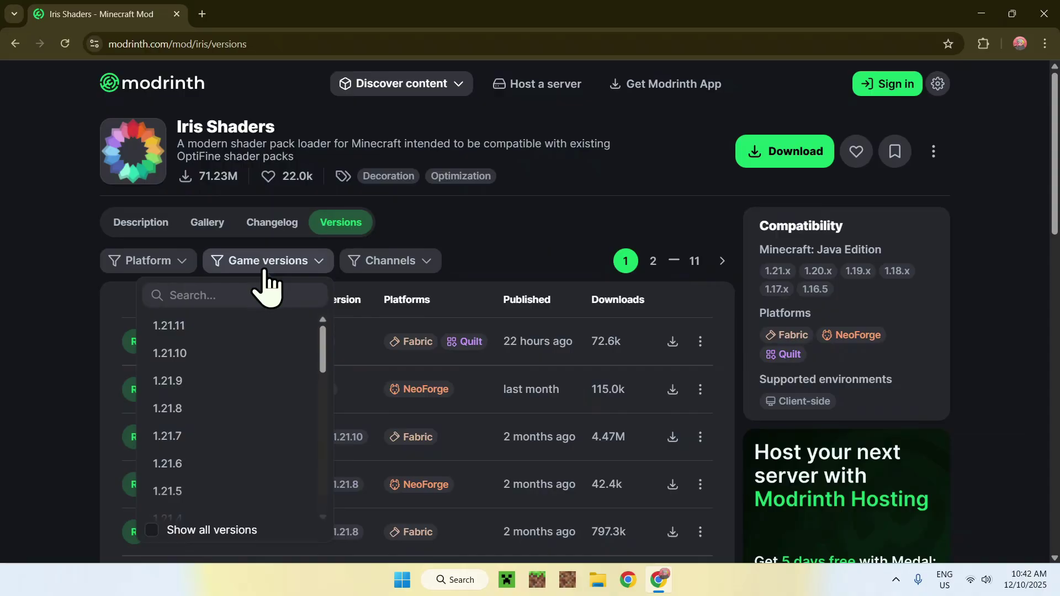
{"action": "left_click", "coordinate": [275, 332]}
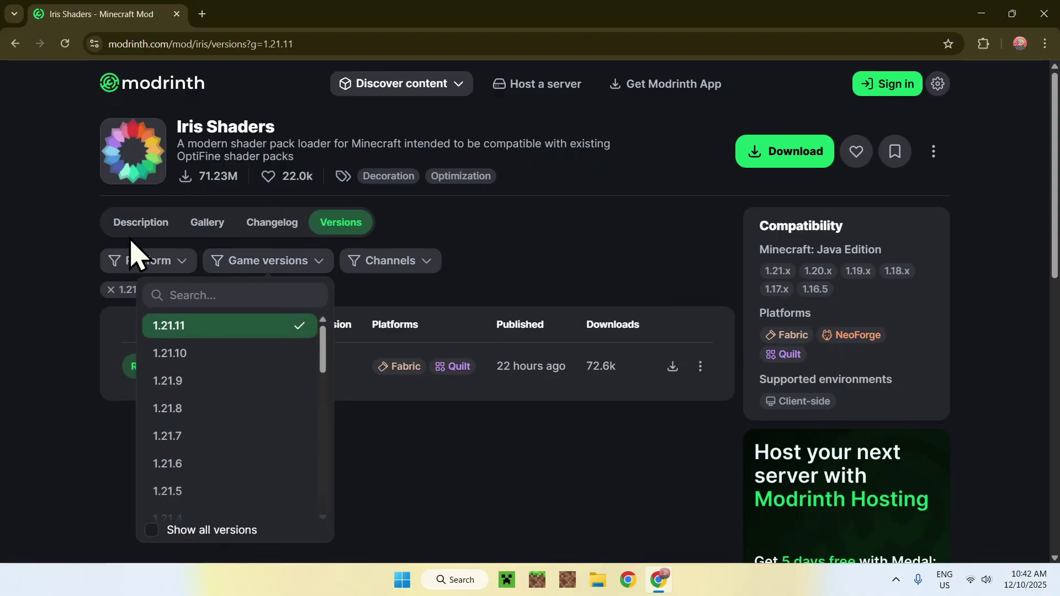
Step: Limit the platform to Fabric and download the 1.10.0+1.21.11-fabric build
{"action": "left_click", "coordinate": [147, 263]}
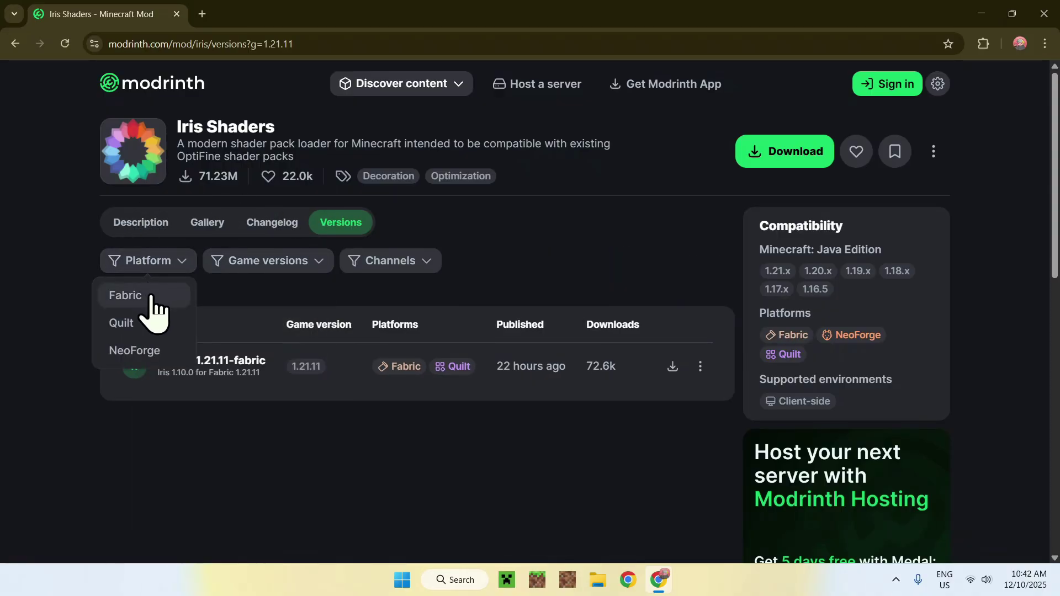
{"action": "left_click", "coordinate": [154, 302]}
{"action": "left_click", "coordinate": [511, 258]}
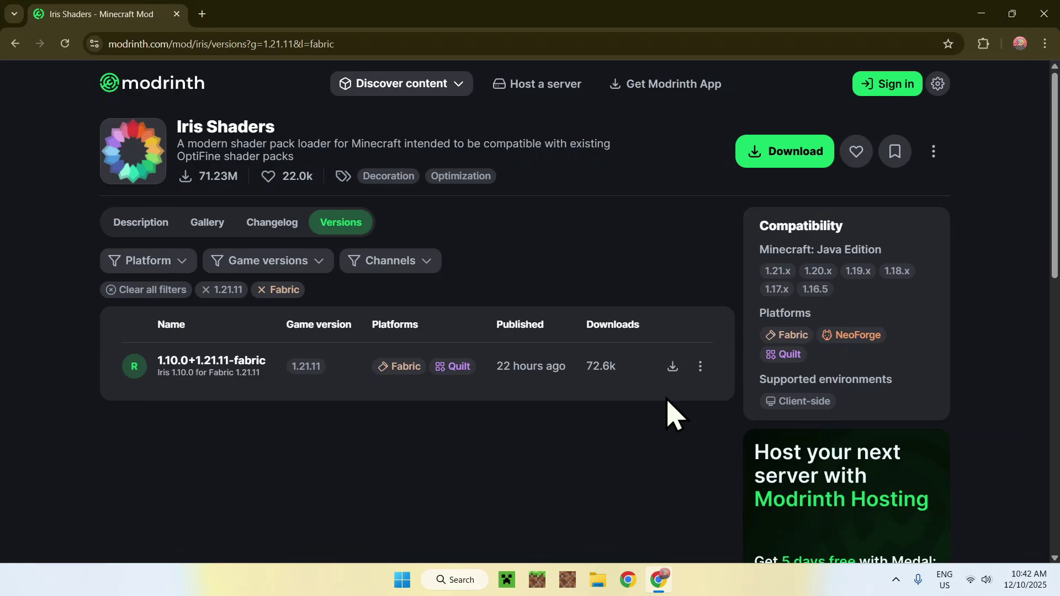
{"action": "left_click", "coordinate": [673, 368]}
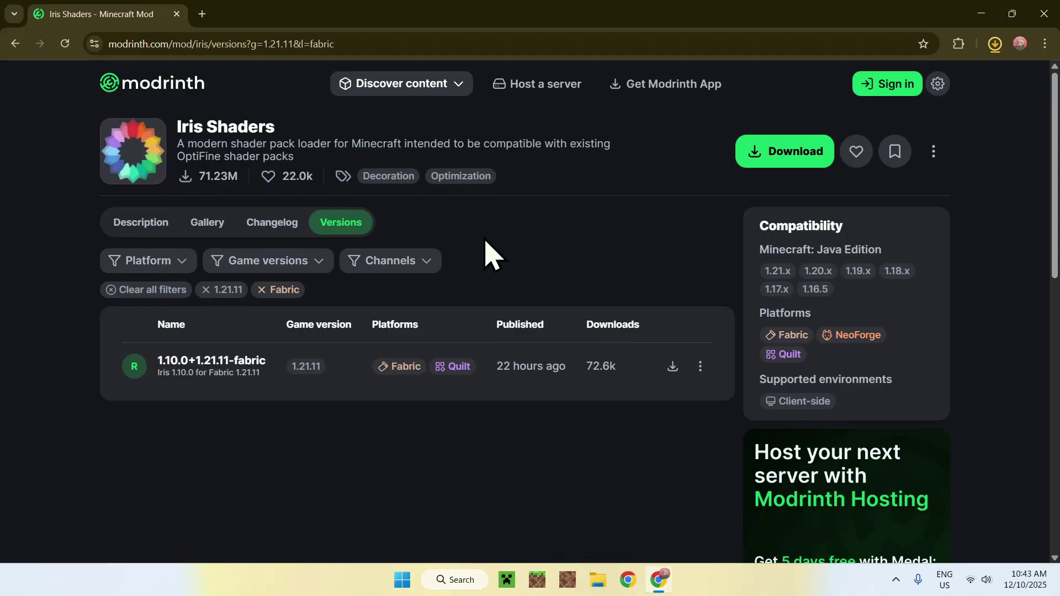
Step: Open the Iris 1.10.0 version details and follow its required Sodium dependency
{"action": "left_click", "coordinate": [193, 367]}
{"action": "scroll", "coordinate": [51, 379], "scroll_direction": "down", "scroll_amount": 3}
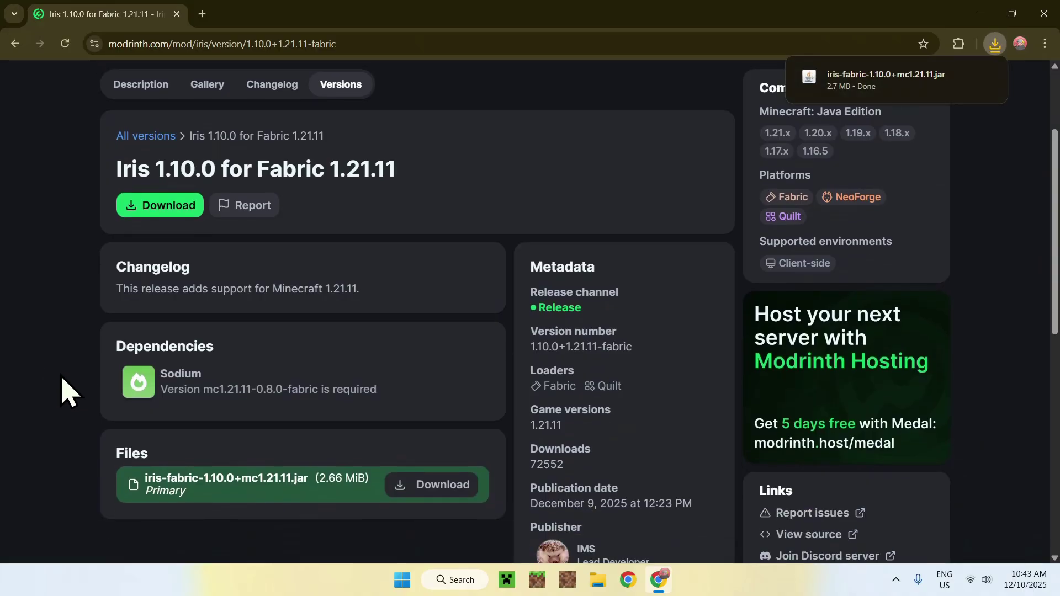
{"action": "scroll", "coordinate": [63, 379], "scroll_direction": "up", "scroll_amount": 3}
{"action": "scroll", "coordinate": [61, 393], "scroll_direction": "down", "scroll_amount": 1}
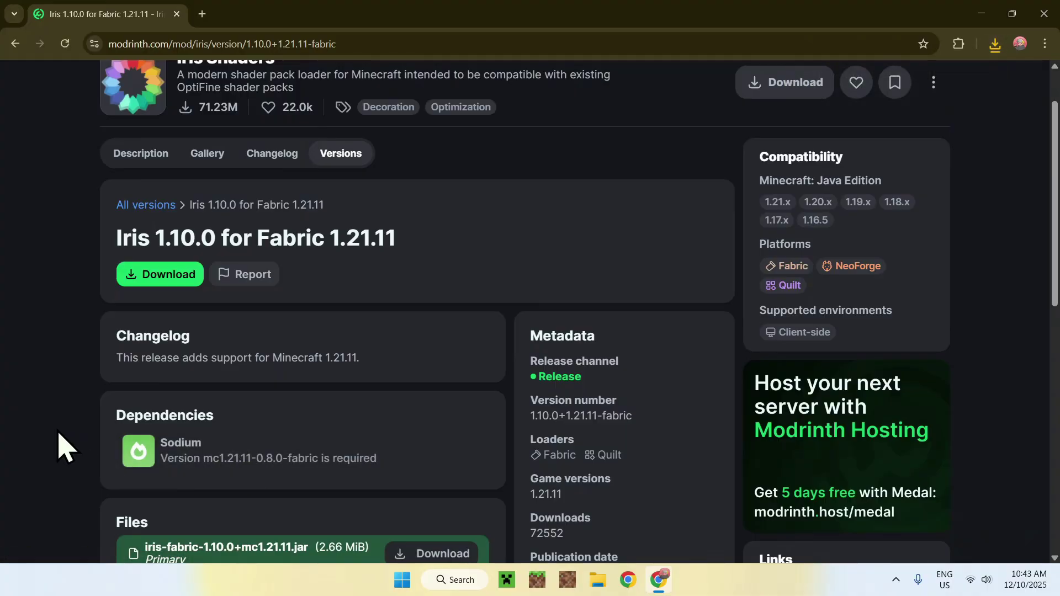
{"action": "scroll", "coordinate": [55, 442], "scroll_direction": "up", "scroll_amount": 1}
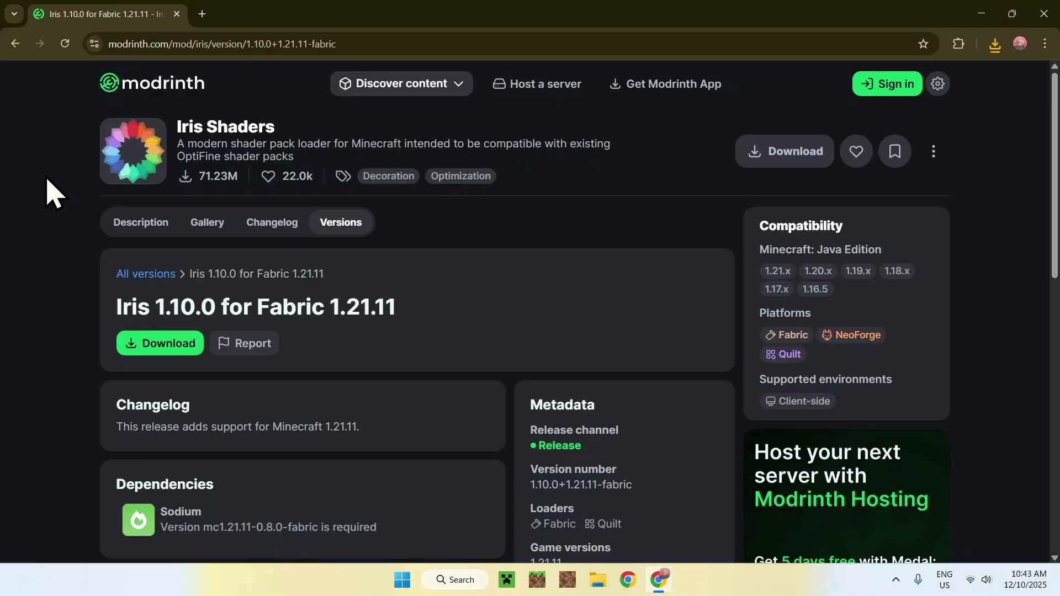
{"action": "scroll", "coordinate": [53, 191], "scroll_direction": "down", "scroll_amount": 2}
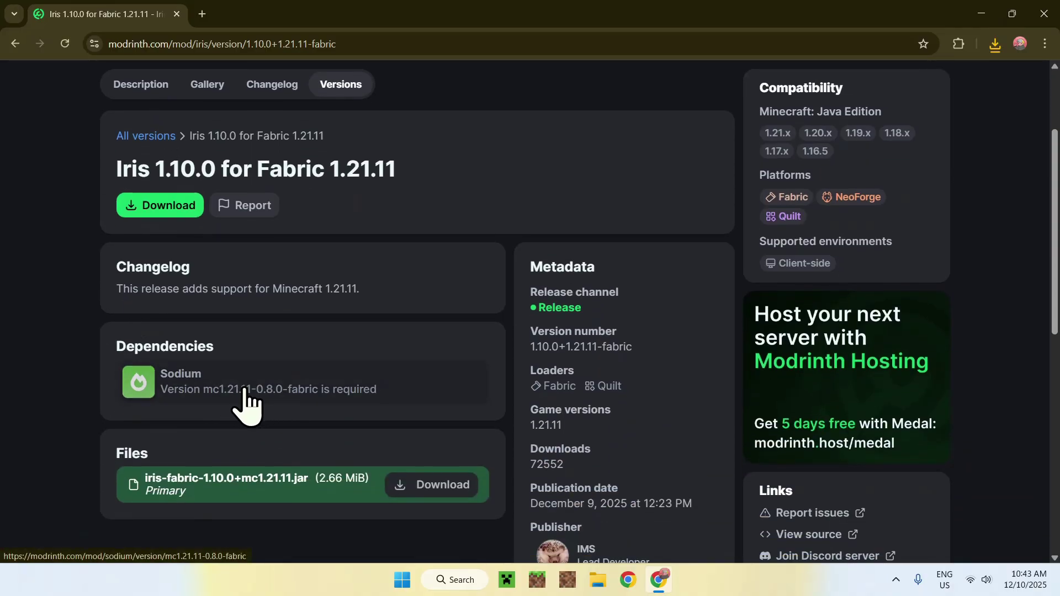
{"action": "left_click", "coordinate": [394, 386]}
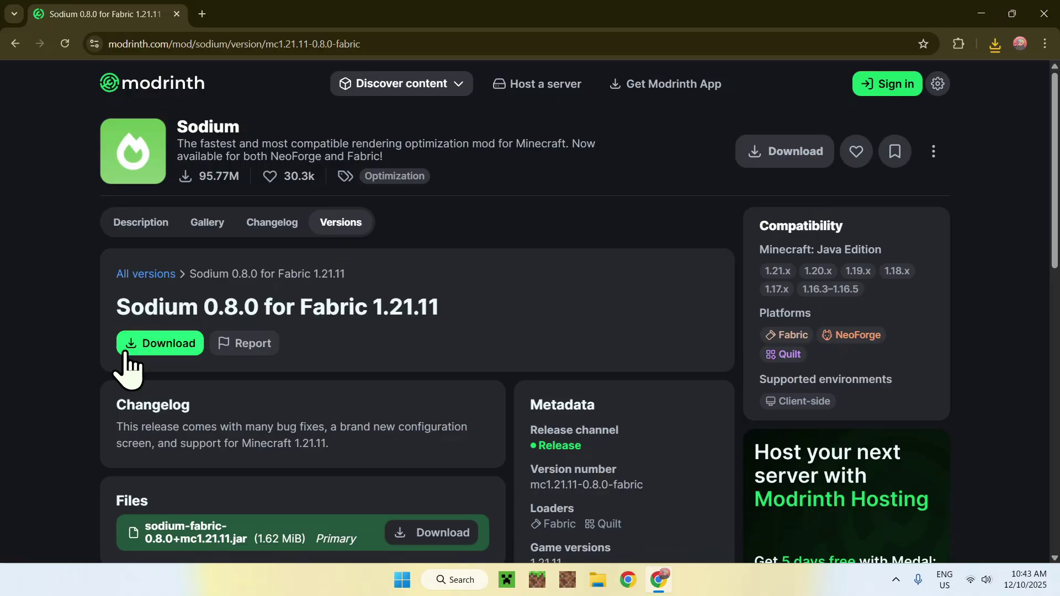
Step: Download sodium-fabric-0.8.0+mc1.21.11.jar and confirm both jars in Chrome's recent downloads
{"action": "left_click", "coordinate": [159, 351]}
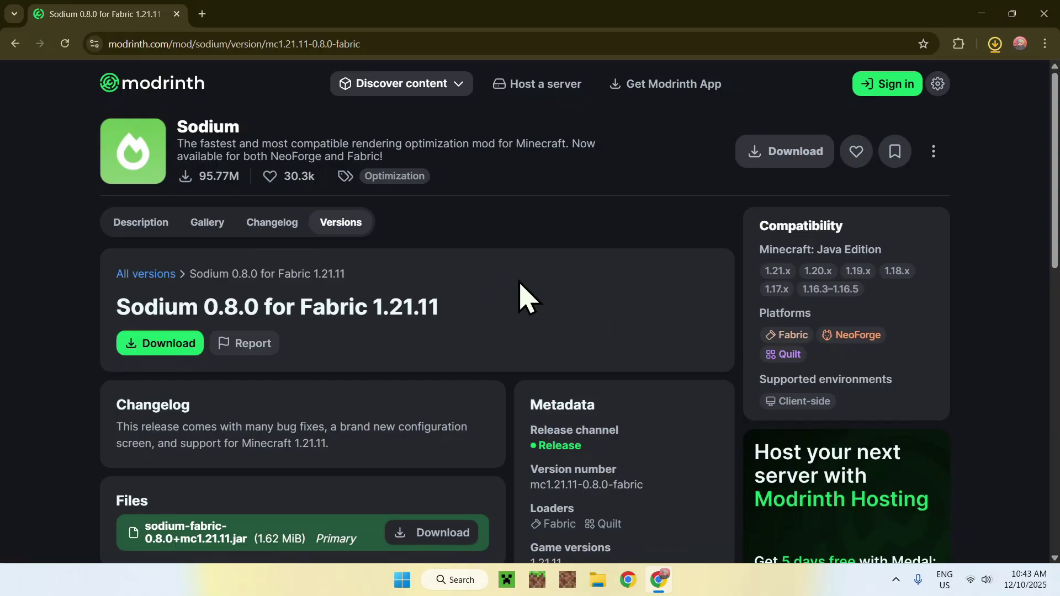
{"action": "left_click", "coordinate": [995, 44]}
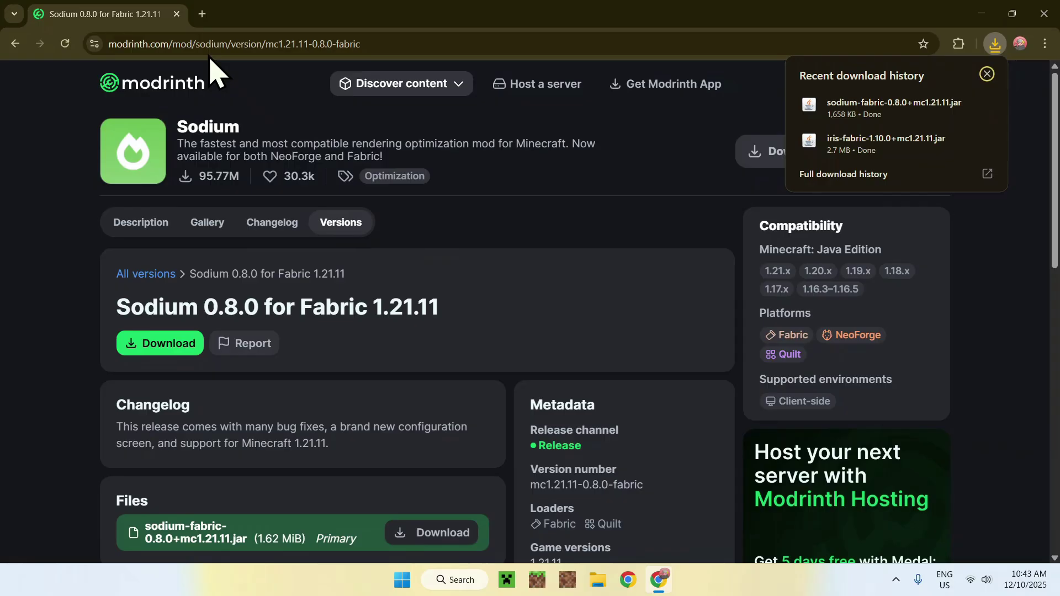
Step: In a new tab, search Google for 'Fabric Minecraft'
{"action": "left_click", "coordinate": [202, 14]}
{"action": "left_click", "coordinate": [364, 257]}
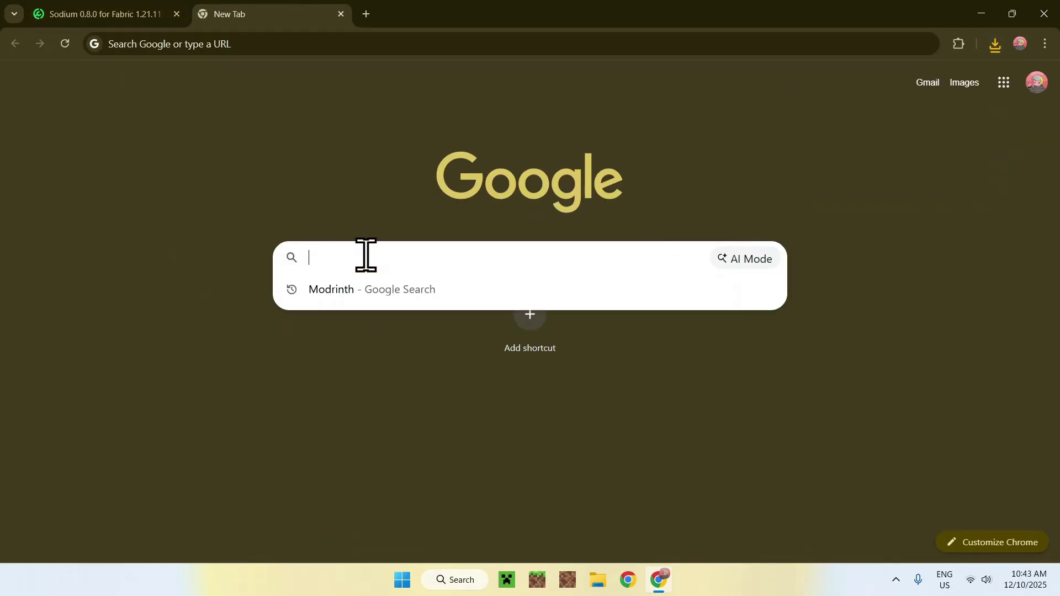
{"action": "type", "text": "Fab"}
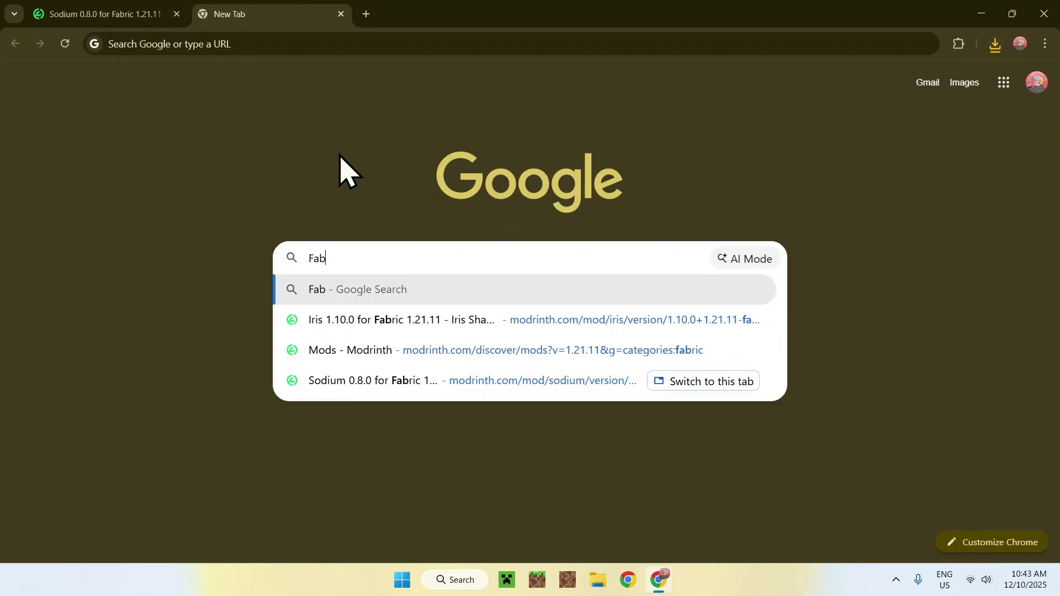
{"action": "type", "text": "ric Minecraft"}
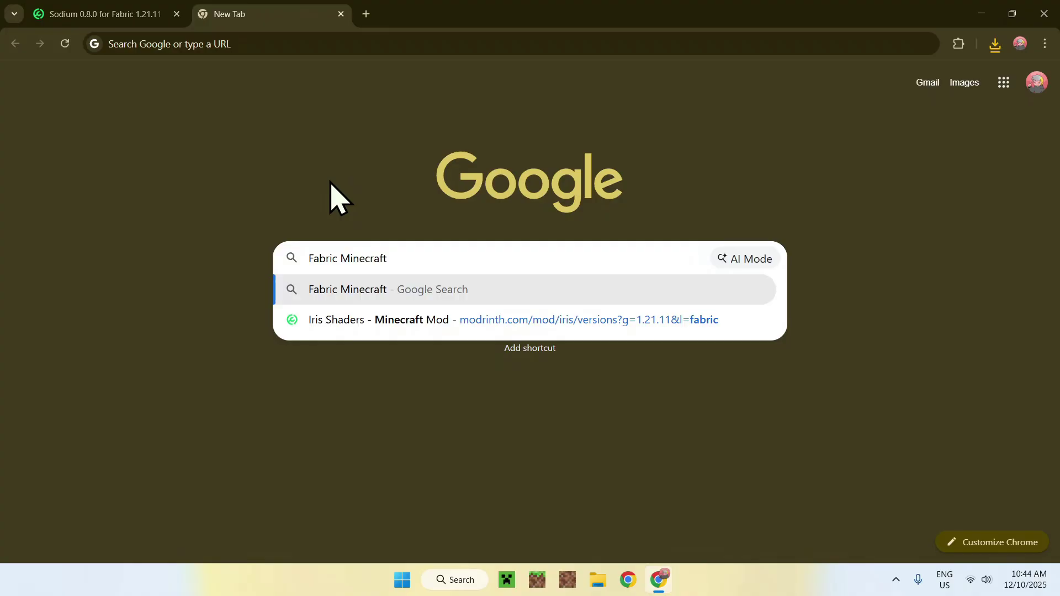
{"action": "key", "text": "Return"}
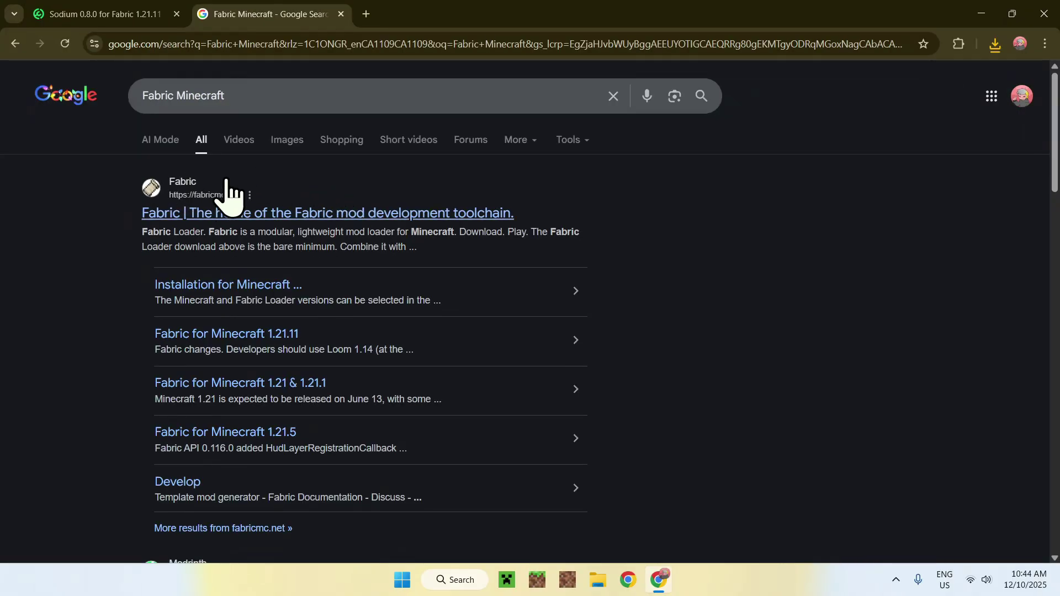
Step: Go to fabricmc.net's installer page and download fabric-installer-1.1.0.exe for Windows
{"action": "left_click", "coordinate": [184, 217]}
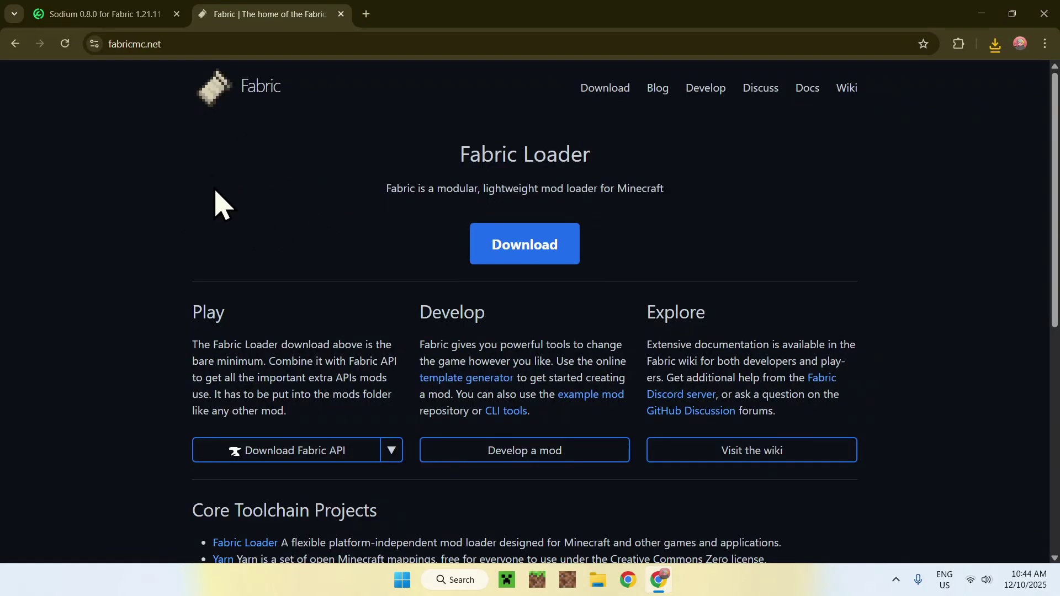
{"action": "left_click", "coordinate": [511, 257]}
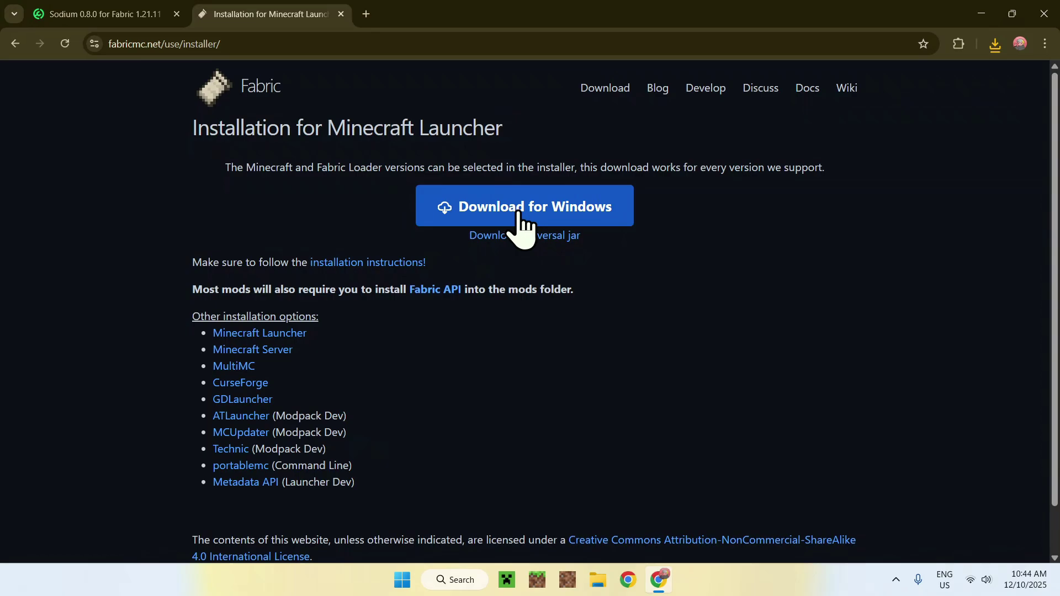
{"action": "left_click", "coordinate": [523, 216]}
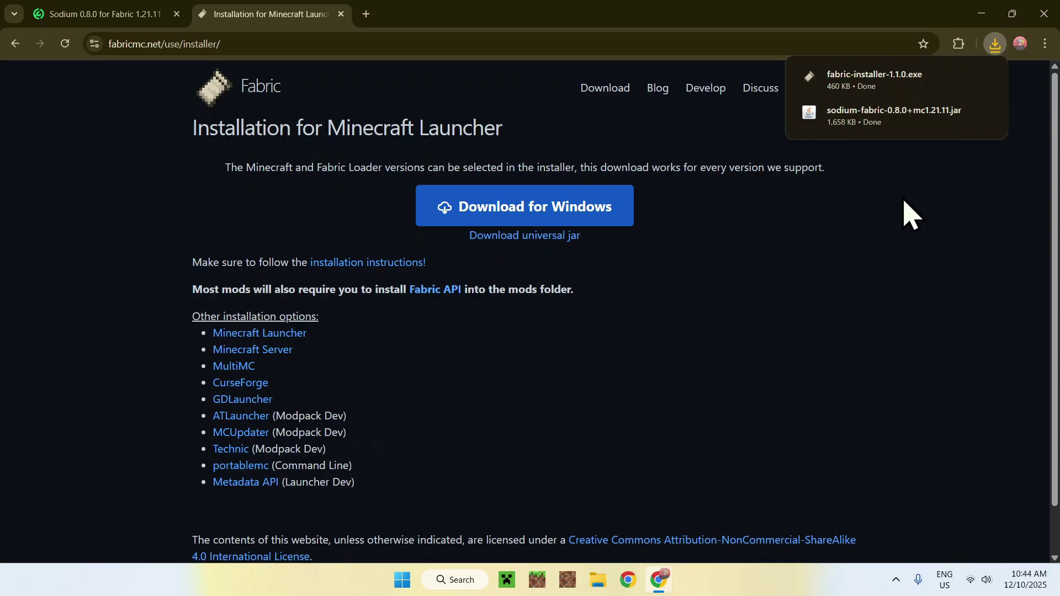
Step: Close Chrome and open the Downloads folder in File Explorer
{"action": "left_click", "coordinate": [1044, 13]}
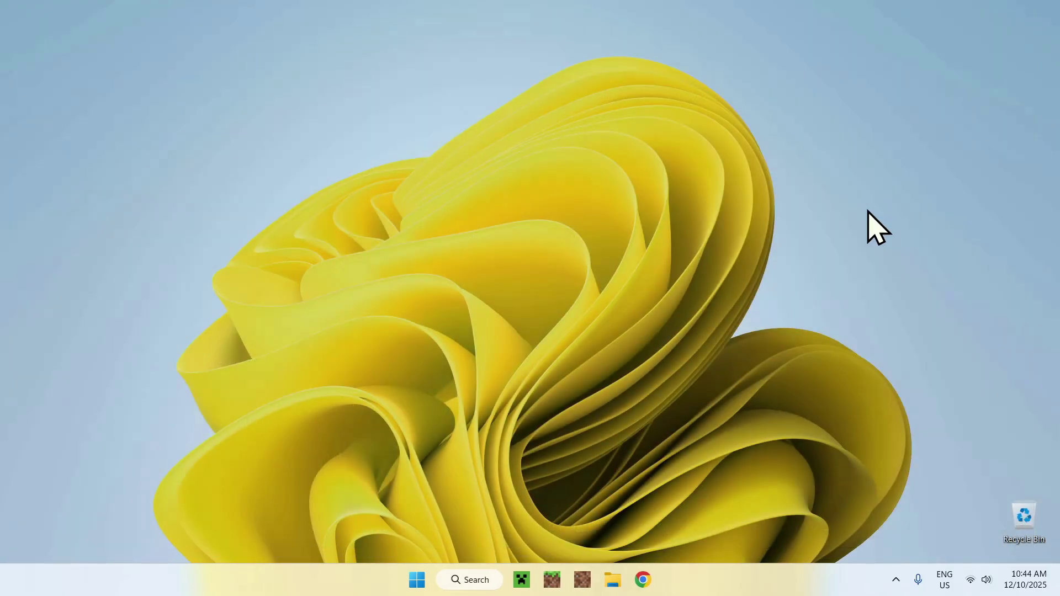
{"action": "left_click", "coordinate": [612, 577]}
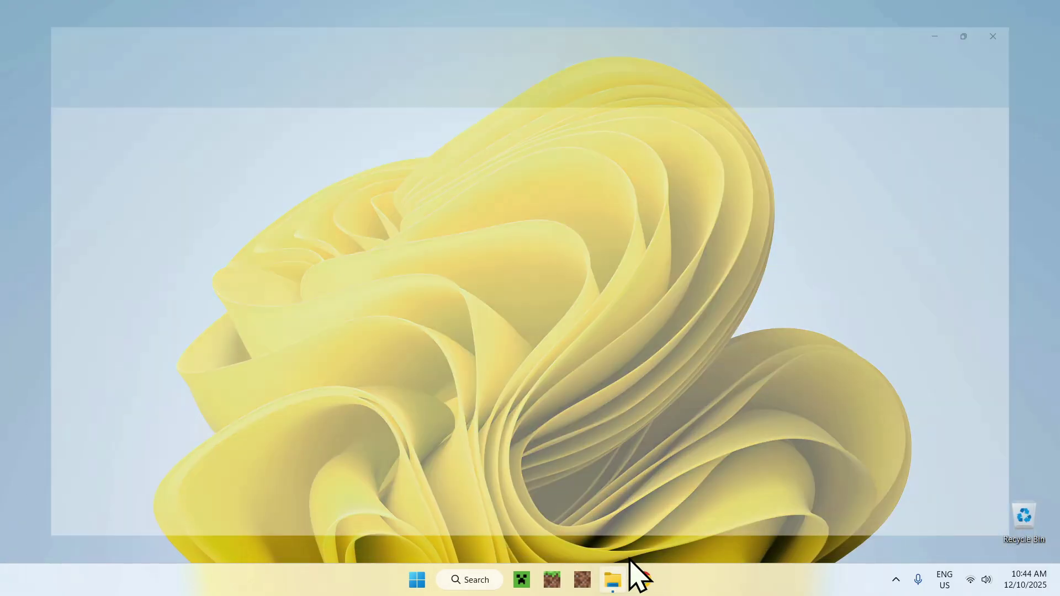
{"action": "left_click", "coordinate": [105, 195]}
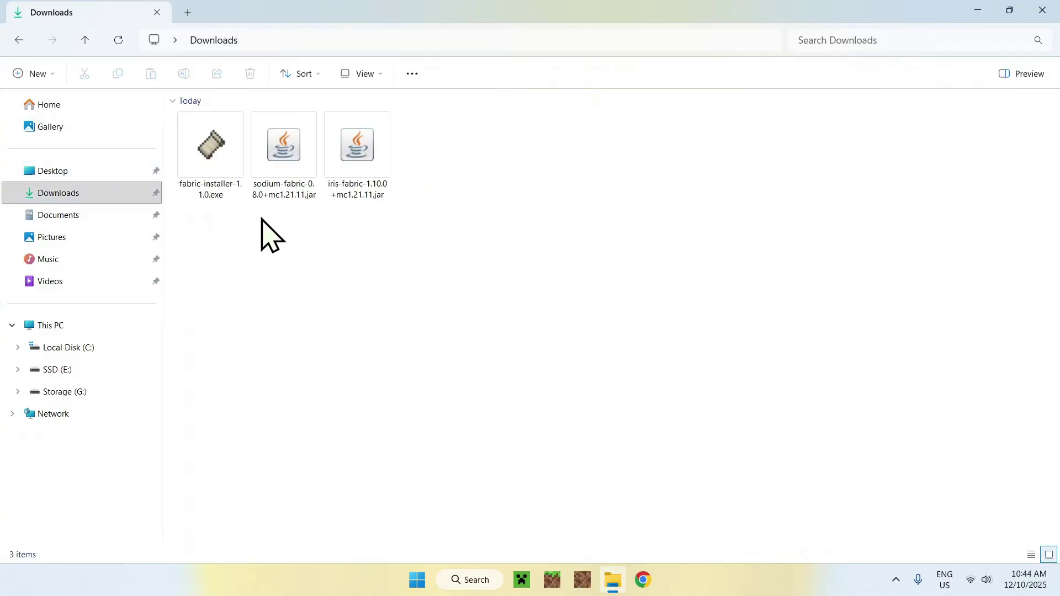
{"action": "left_click_drag", "start_coordinate": [189, 213], "coordinate": [253, 238]}
Step: Run fabric-installer-1.1.0.exe to install Fabric Loader 0.18.2 for 1.21.11, then close it
{"action": "double_click", "coordinate": [209, 175]}
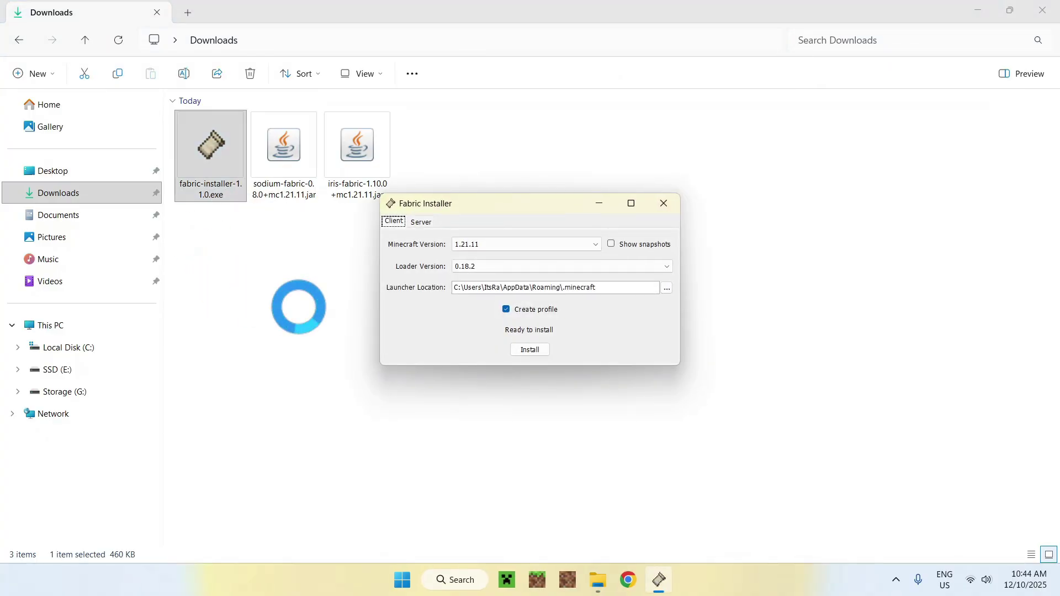
{"action": "left_click", "coordinate": [530, 350]}
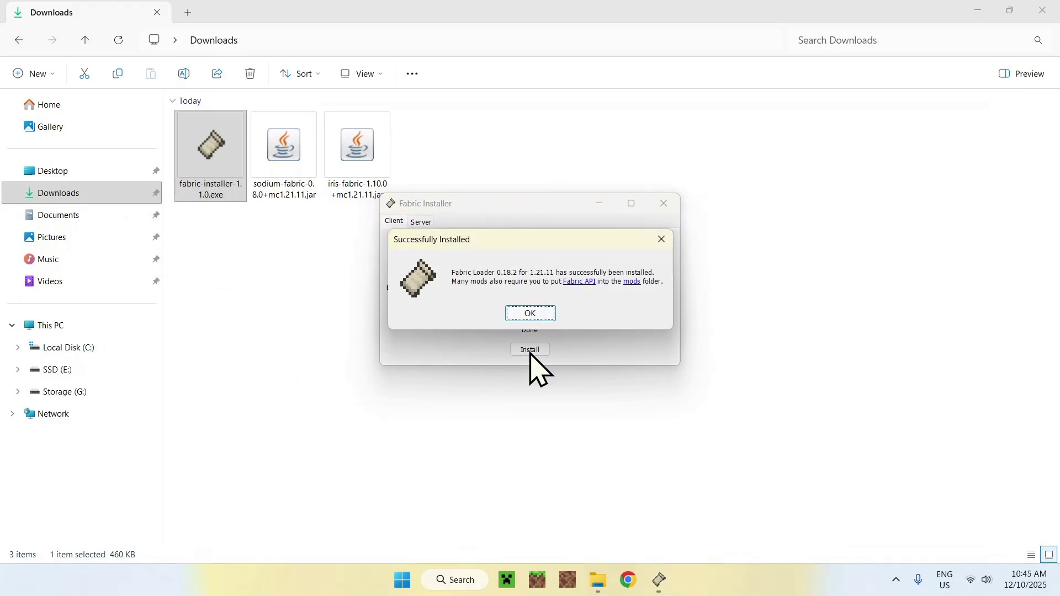
{"action": "left_click", "coordinate": [530, 313]}
{"action": "left_click", "coordinate": [664, 203]}
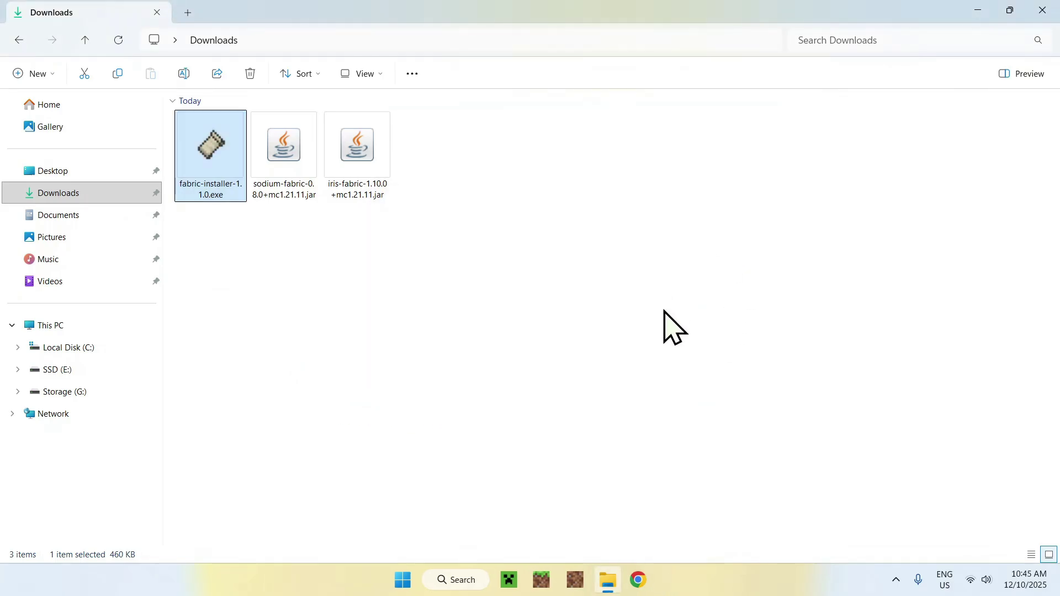
Step: Open the fabric-loader-1.21.11 installation's .minecraft game folder from the launcher's Installations list
{"action": "left_click", "coordinate": [522, 580]}
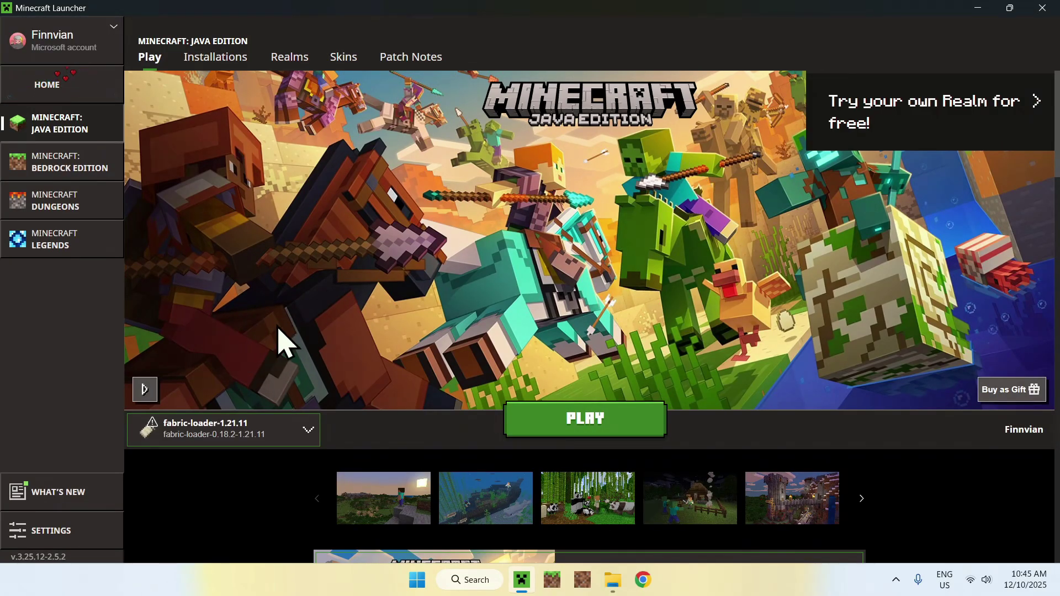
{"action": "left_click", "coordinate": [209, 59]}
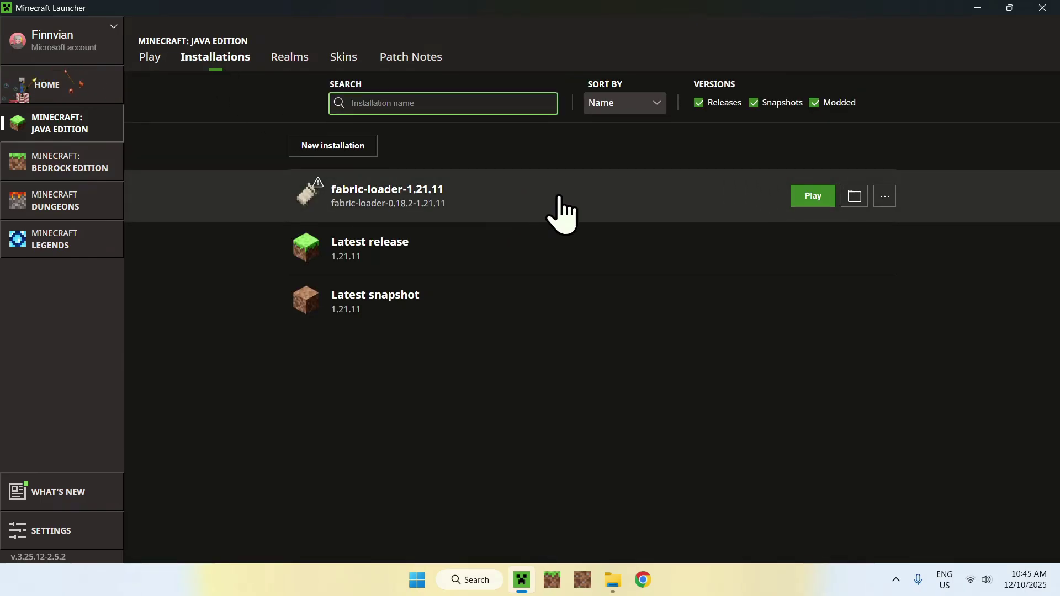
{"action": "left_click", "coordinate": [853, 198]}
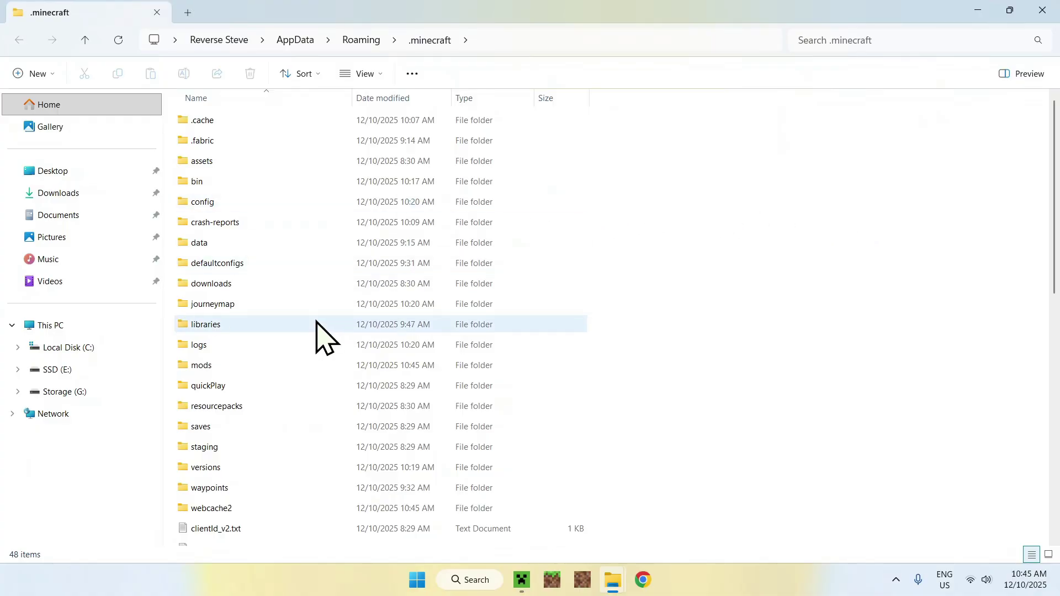
Step: Open the empty mods folder inside .minecraft
{"action": "left_click", "coordinate": [287, 364]}
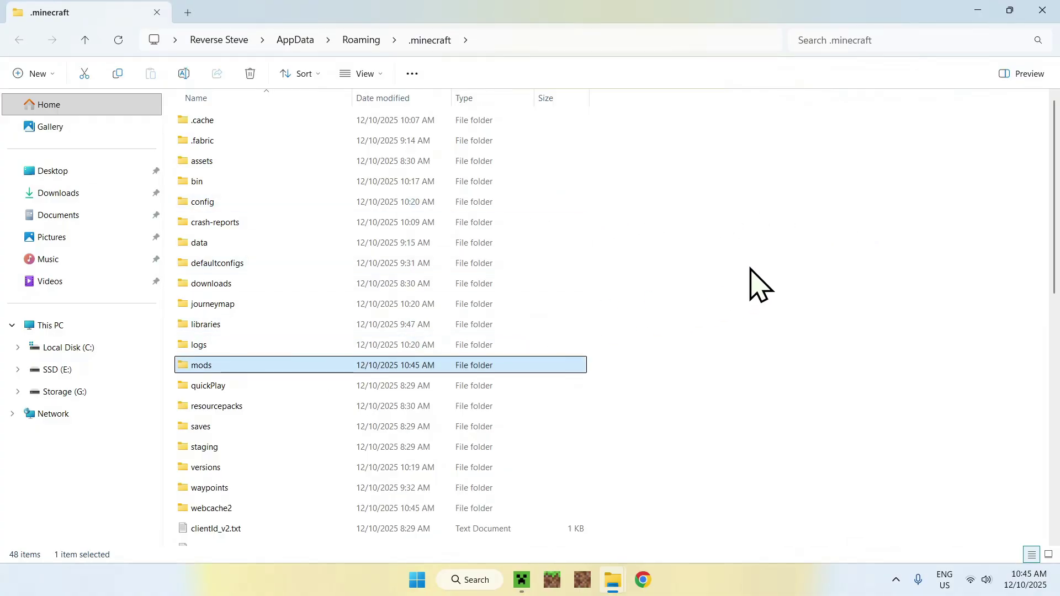
{"action": "right_click", "coordinate": [734, 265]}
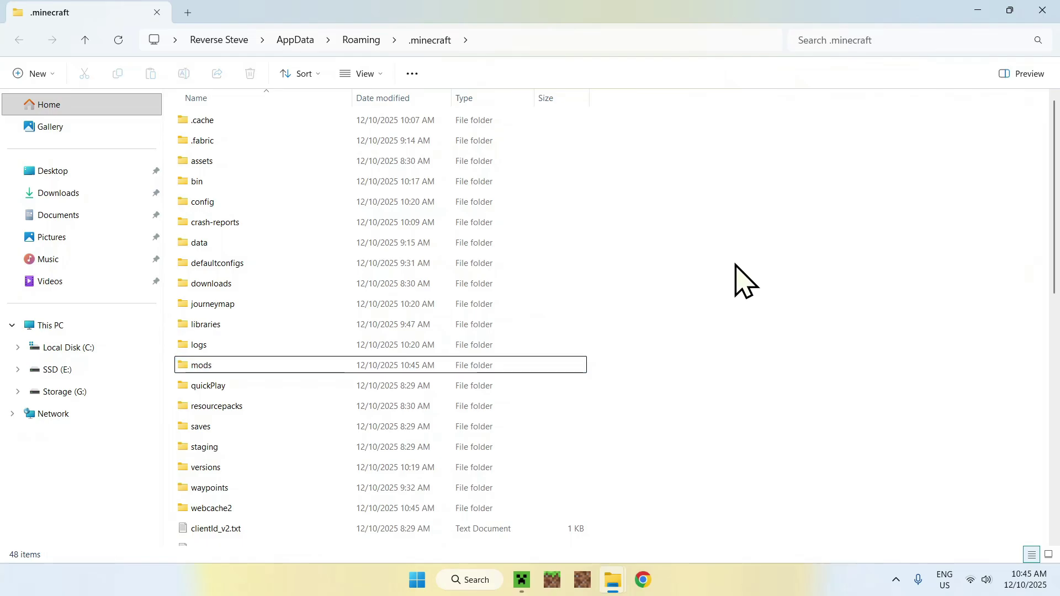
{"action": "mouse_move", "coordinate": [768, 351]}
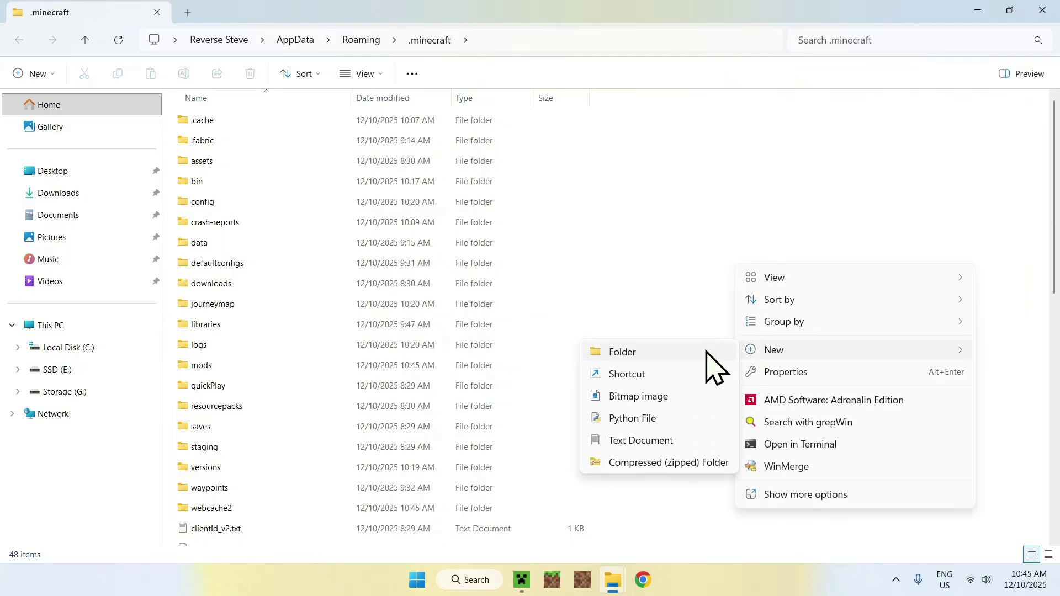
{"action": "key", "text": "Escape"}
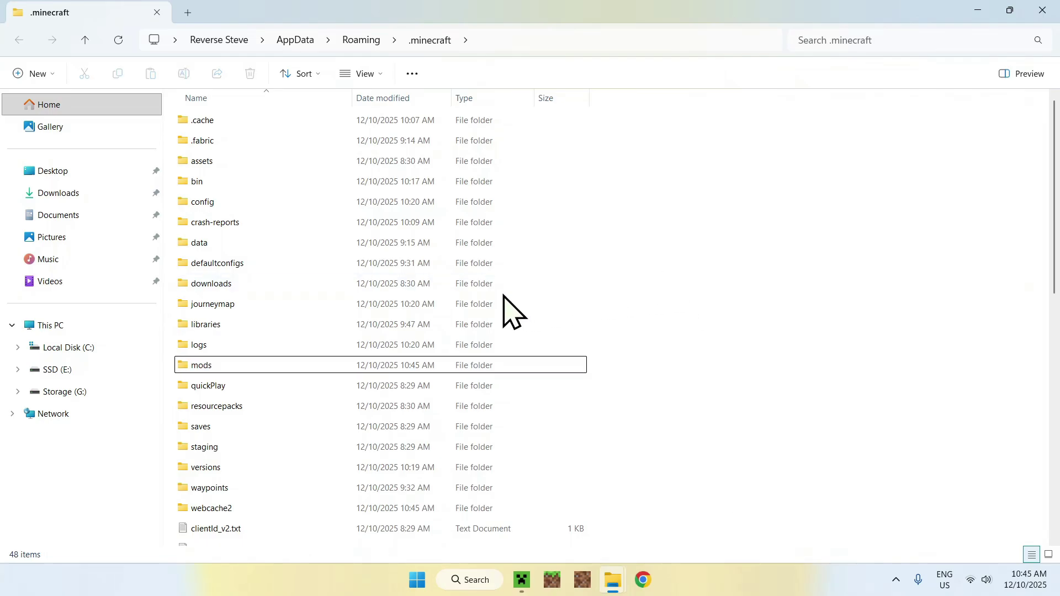
{"action": "double_click", "coordinate": [274, 365]}
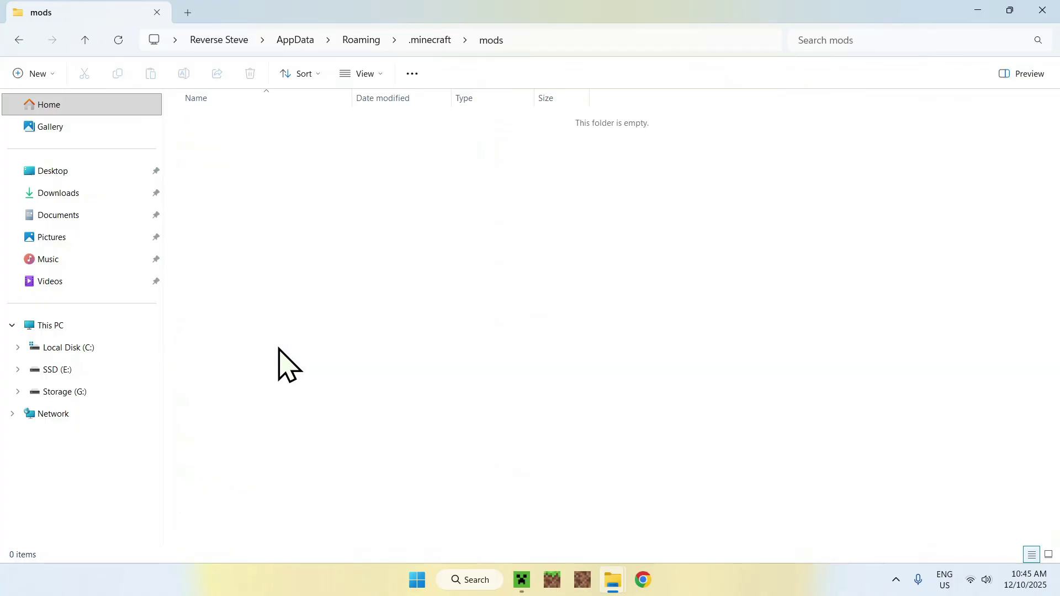
{"action": "left_click_drag", "start_coordinate": [218, 148], "coordinate": [697, 393]}
Step: Copy the Sodium and Iris jar files from Downloads and paste them into the mods folder
{"action": "left_click", "coordinate": [99, 193]}
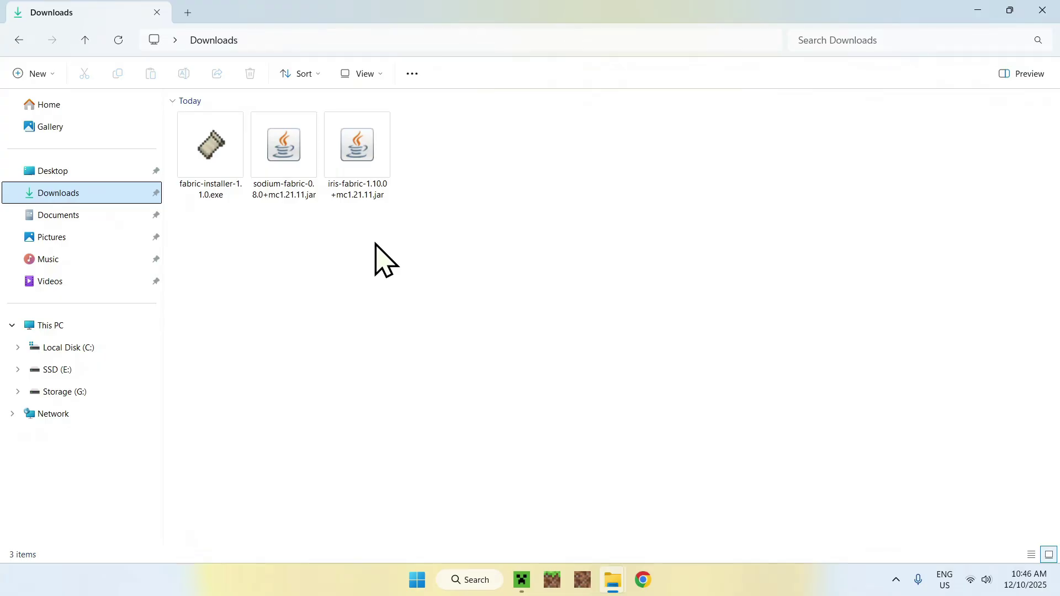
{"action": "left_click_drag", "start_coordinate": [407, 241], "coordinate": [298, 180]}
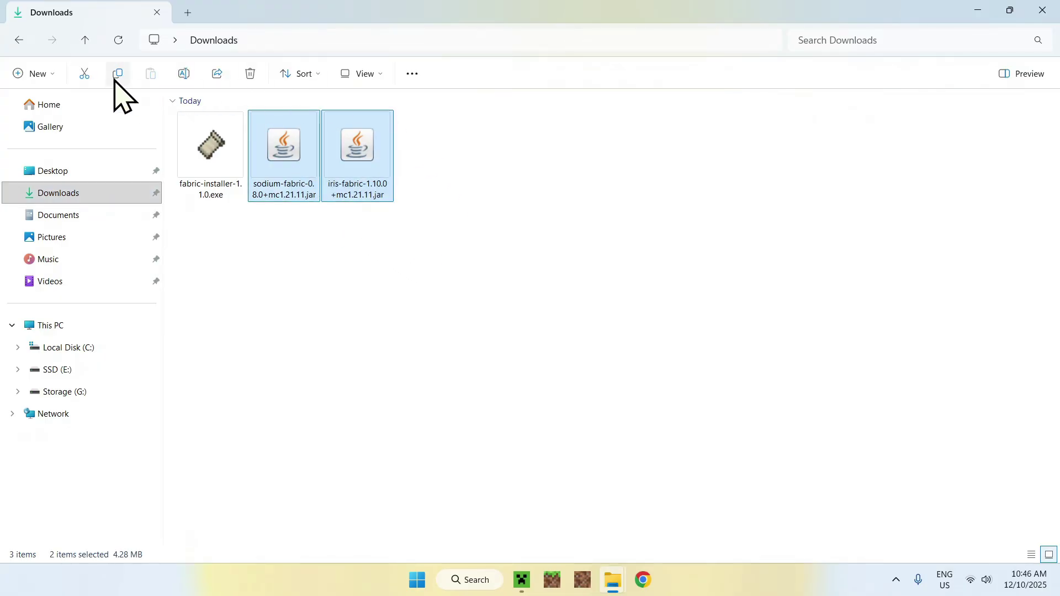
{"action": "left_click", "coordinate": [19, 40]}
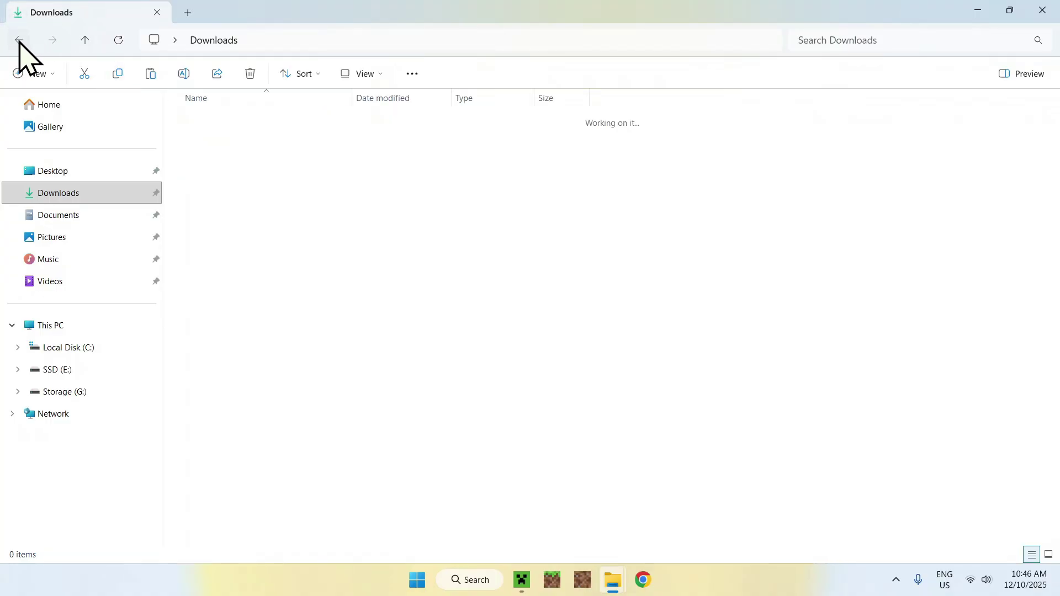
{"action": "left_click", "coordinate": [151, 75]}
{"action": "left_click", "coordinate": [294, 164]}
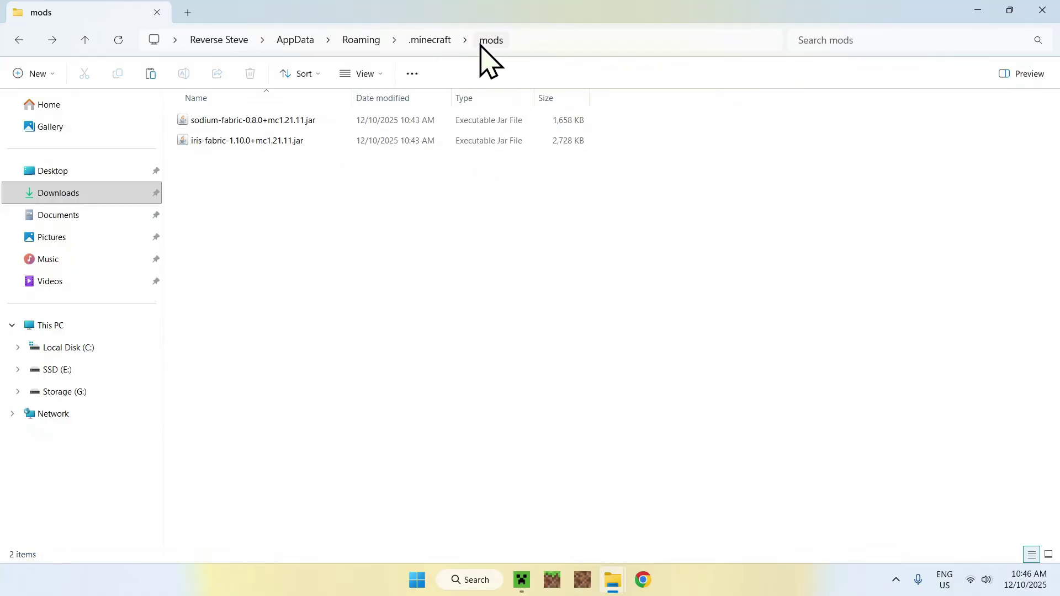
Step: Launch Minecraft with the fabric-loader-1.21.11 installation selected and maximize the game window
{"action": "left_click", "coordinate": [522, 580]}
{"action": "left_click", "coordinate": [147, 61]}
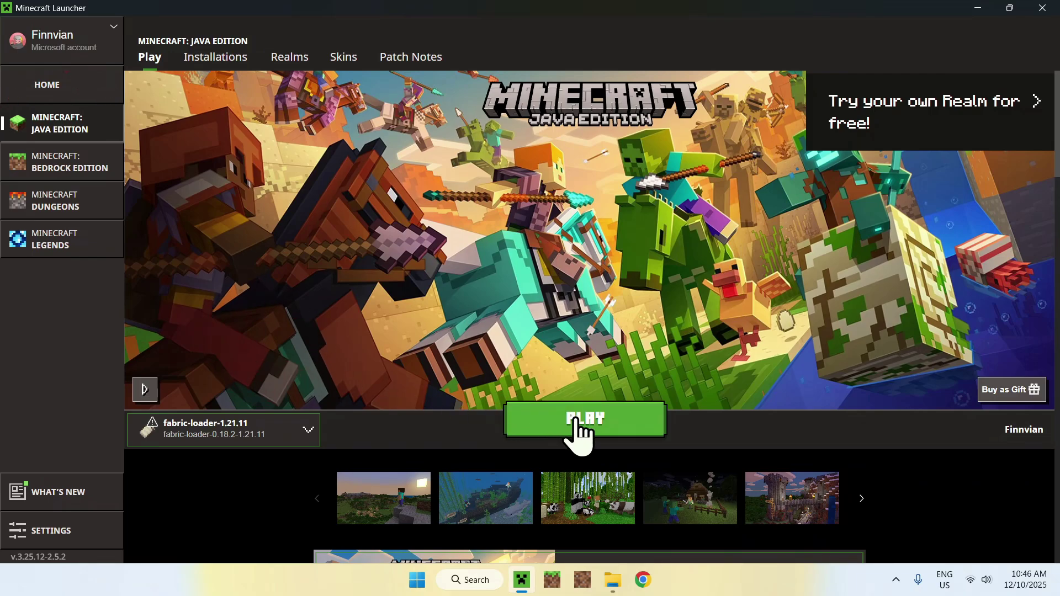
{"action": "left_click", "coordinate": [584, 424]}
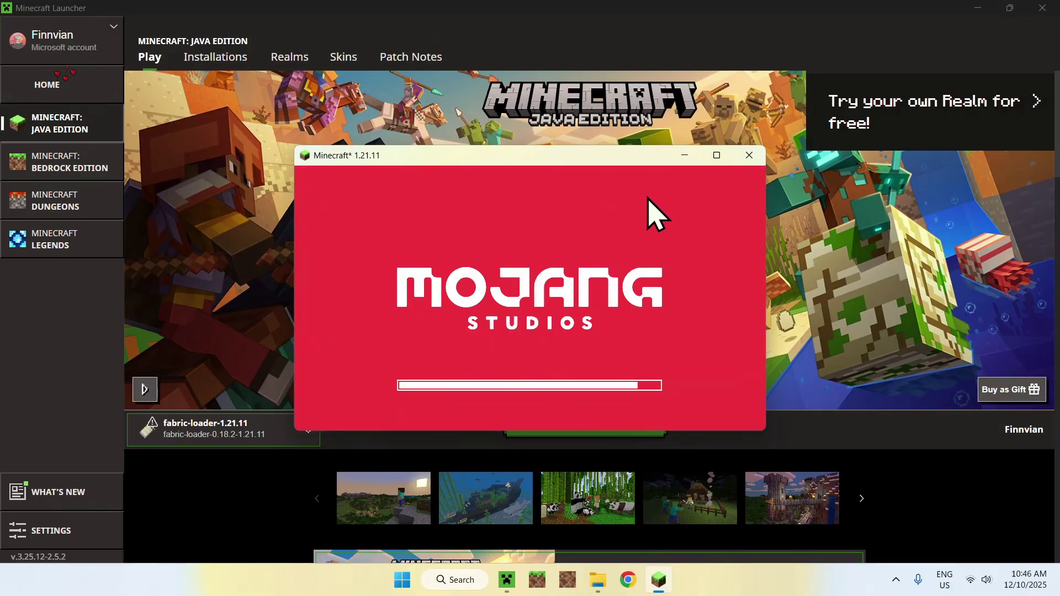
{"action": "left_click", "coordinate": [716, 158]}
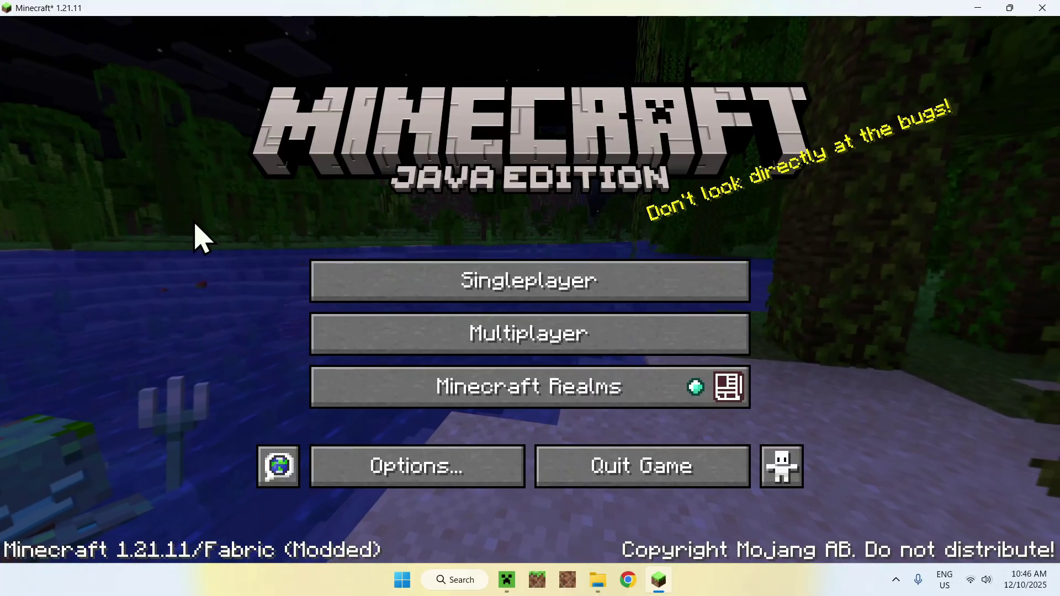
Step: Load the Tutorials singleplayer world, walk forward toward the river and trees, then pause the game
{"action": "left_click", "coordinate": [474, 301]}
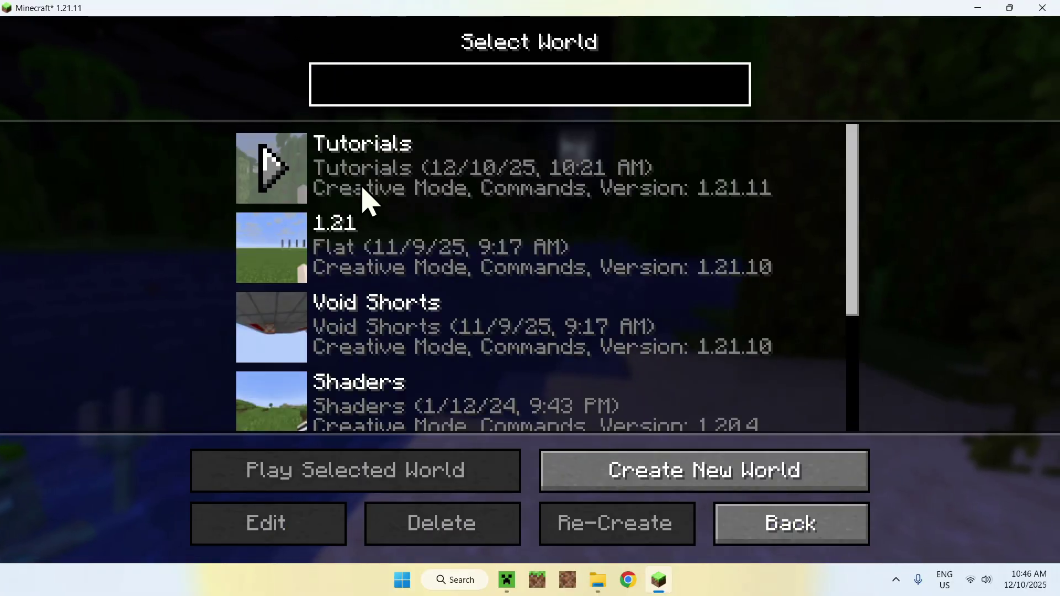
{"action": "double_click", "coordinate": [367, 201]}
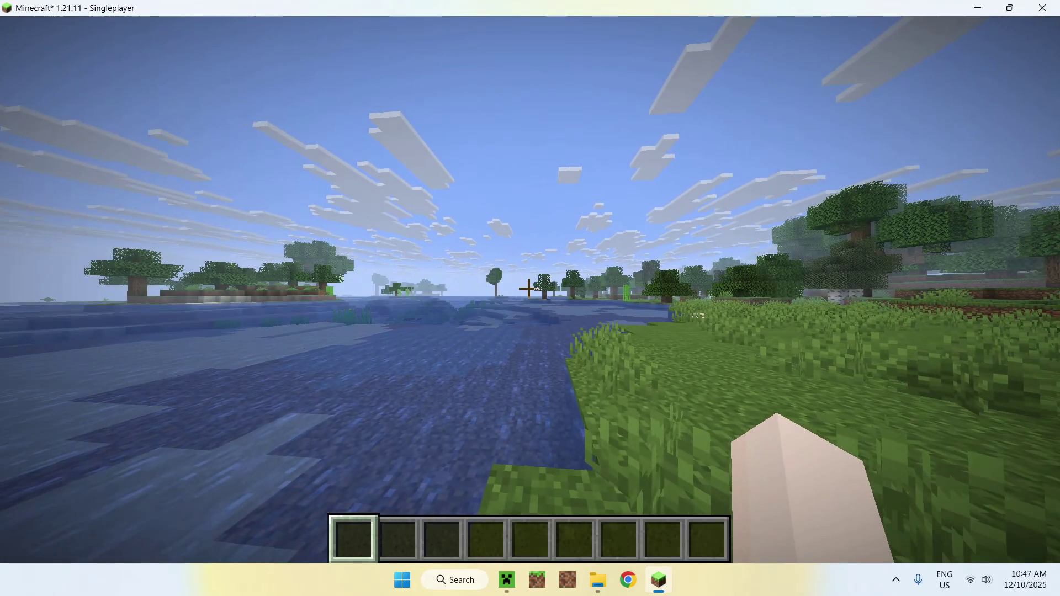
{"action": "key", "text": "w"}
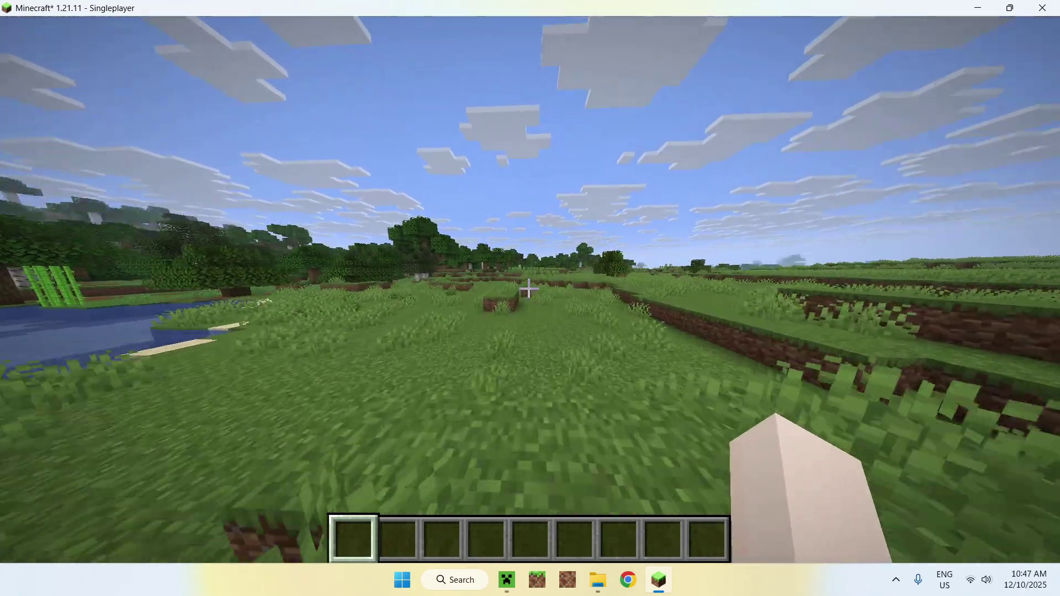
{"action": "key", "text": "w"}
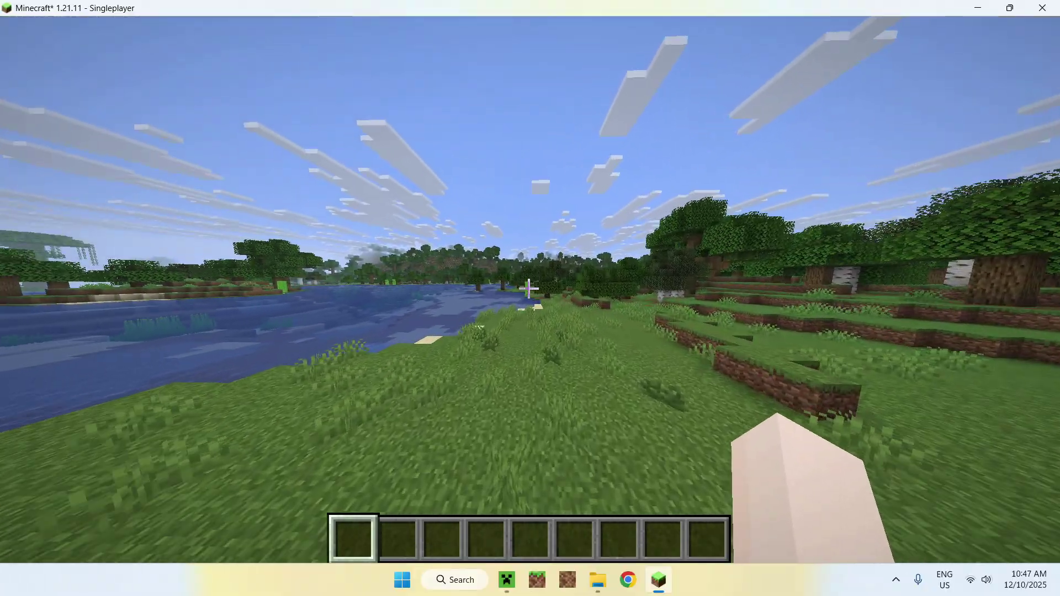
{"action": "key", "text": "w"}
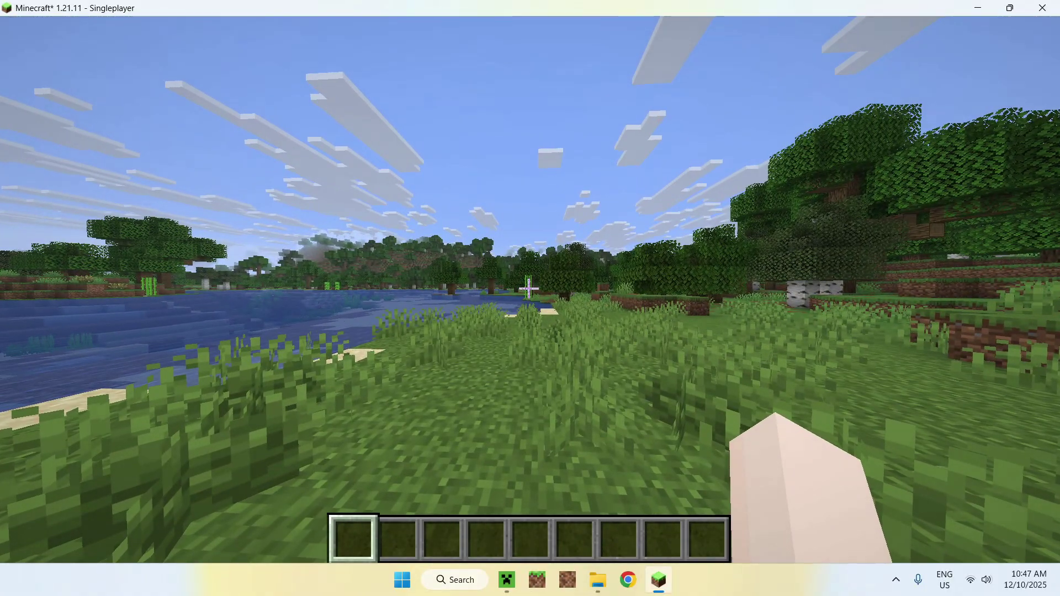
{"action": "key", "text": "Escape"}
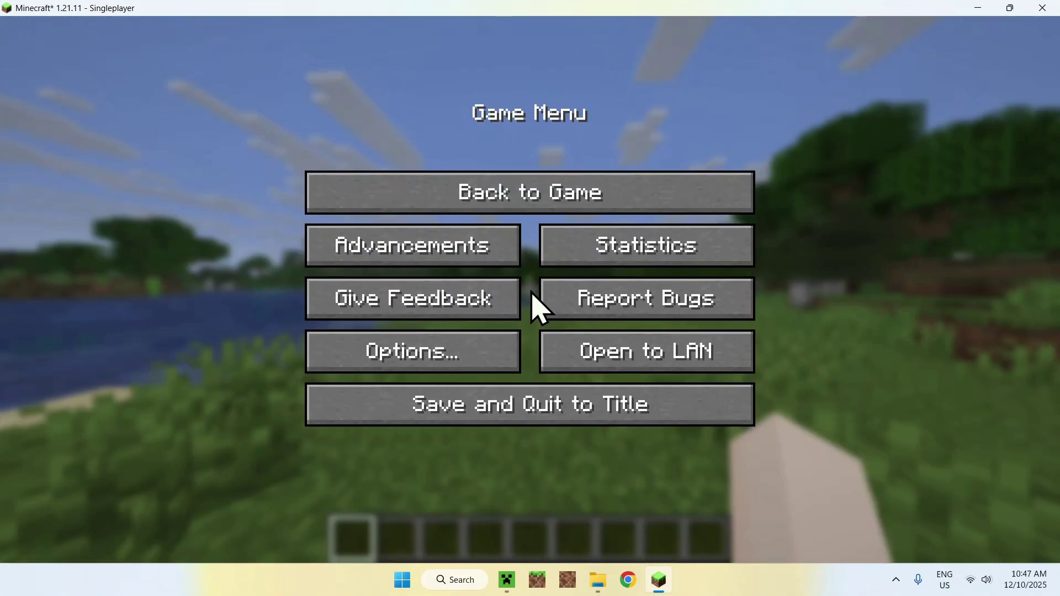
{"action": "left_click", "coordinate": [415, 365]}
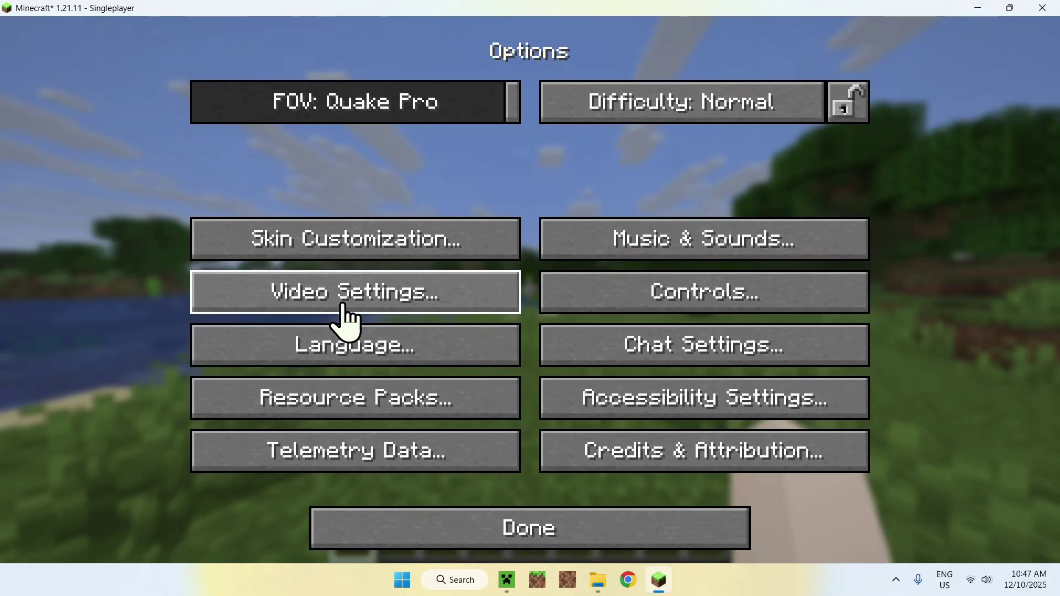
{"action": "left_click", "coordinate": [348, 317]}
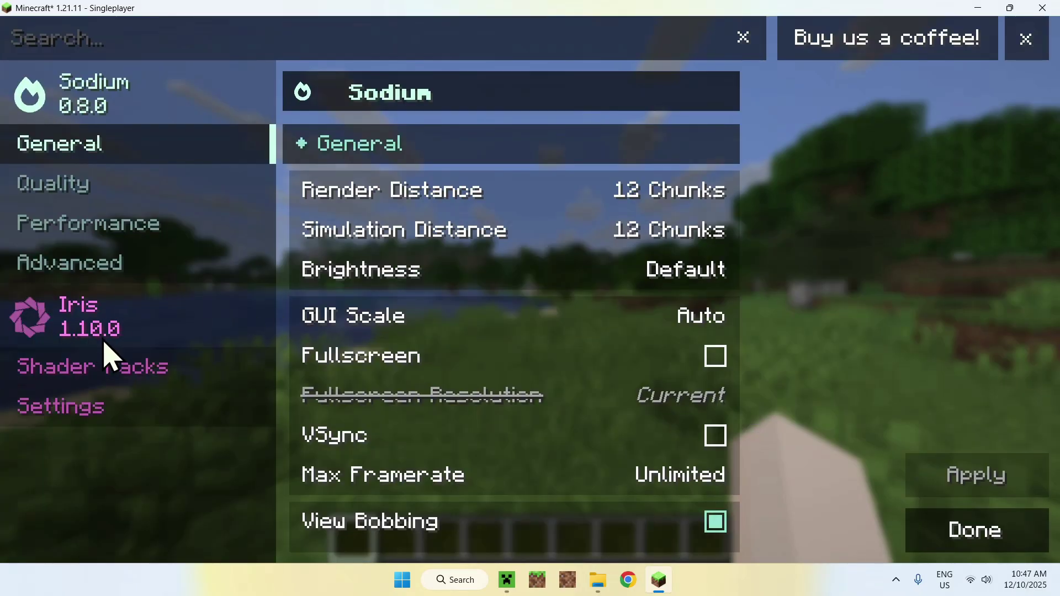
{"action": "left_click", "coordinate": [175, 378]}
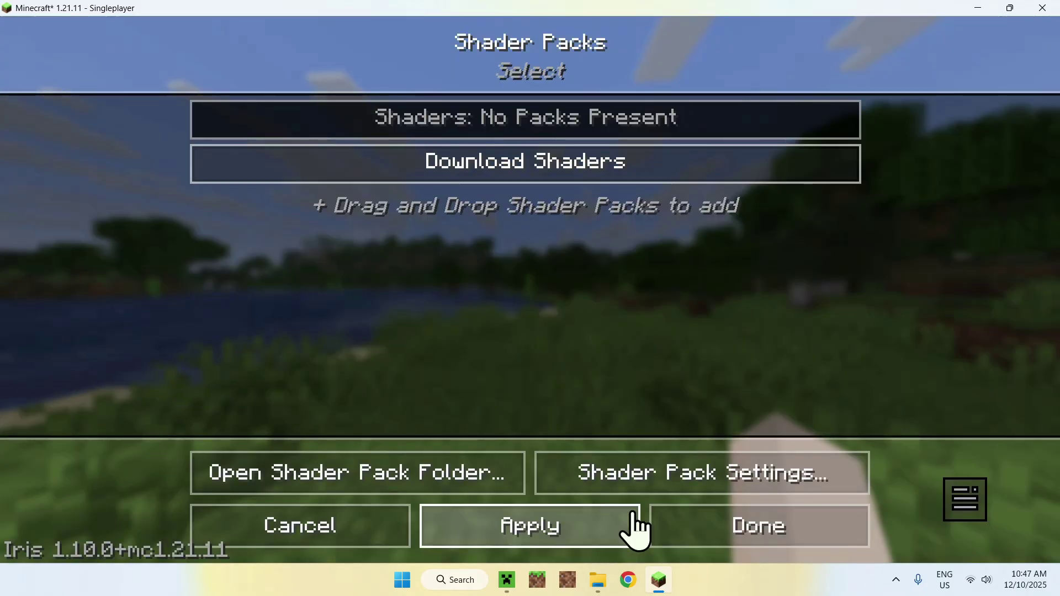
{"action": "left_click", "coordinate": [671, 529]}
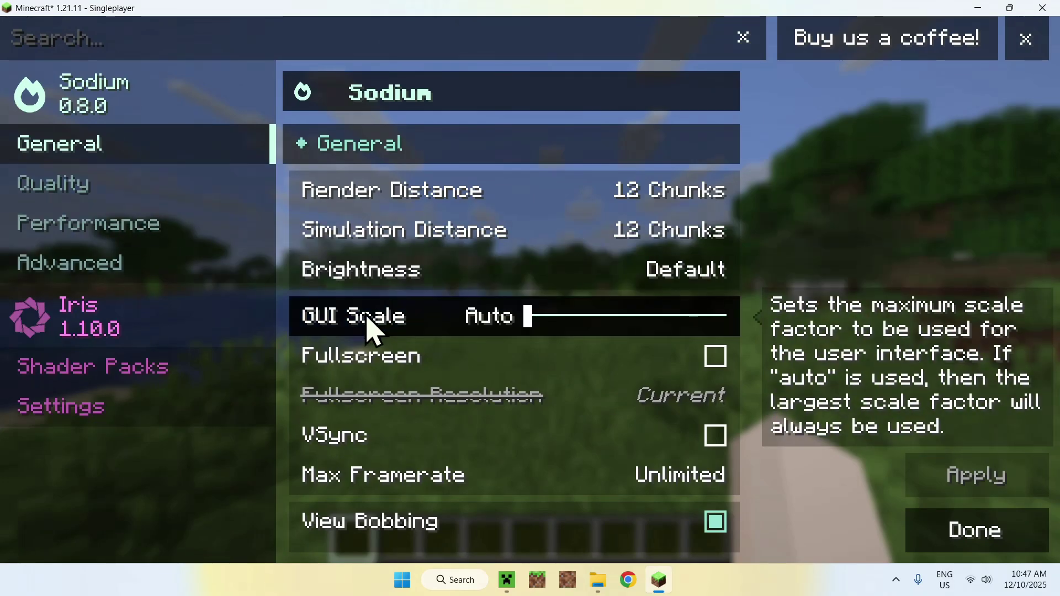
{"action": "scroll", "coordinate": [372, 331], "scroll_direction": "down", "scroll_amount": 5}
{"action": "scroll", "coordinate": [402, 320], "scroll_direction": "down", "scroll_amount": 10}
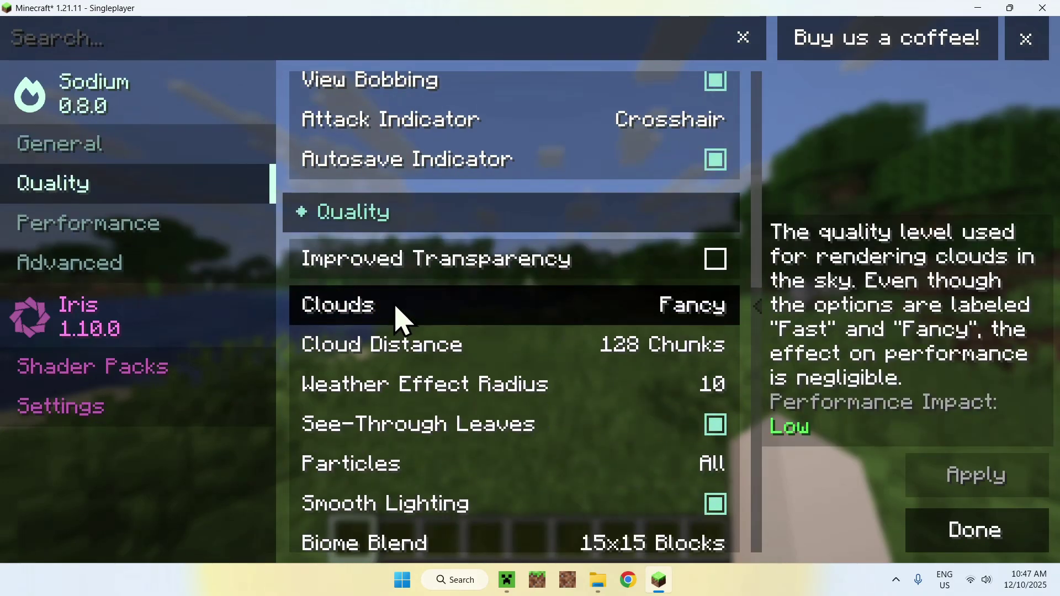
{"action": "scroll", "coordinate": [399, 317], "scroll_direction": "down", "scroll_amount": 10}
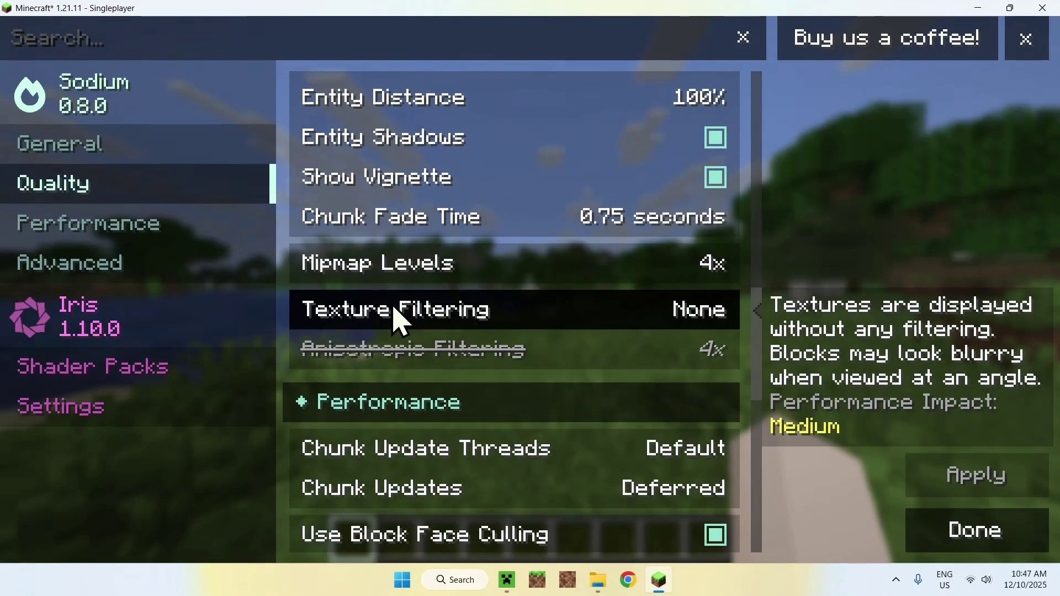
{"action": "scroll", "coordinate": [394, 308], "scroll_direction": "down", "scroll_amount": 6}
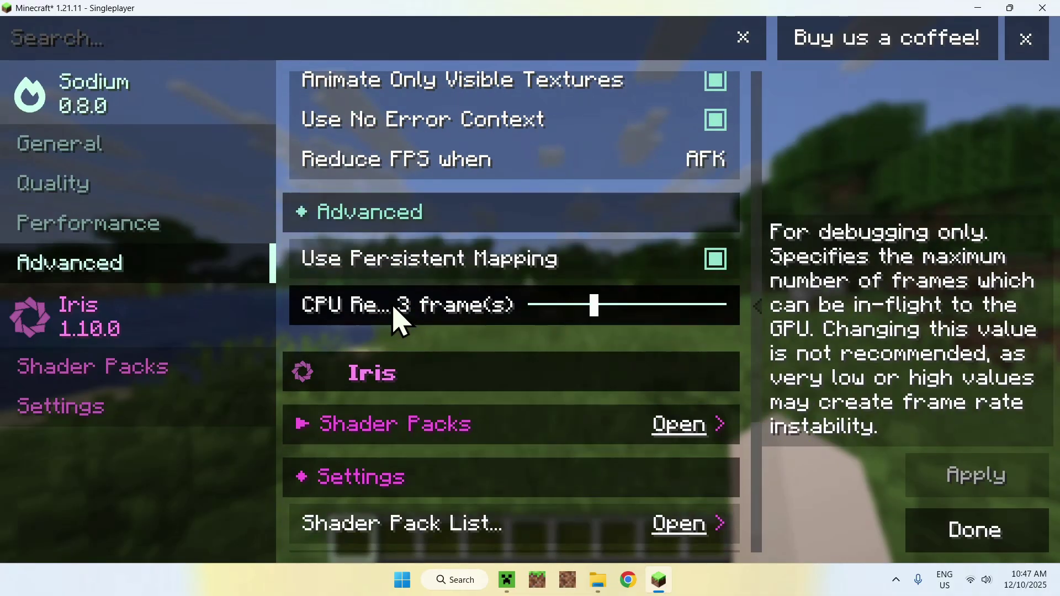
{"action": "scroll", "coordinate": [398, 318], "scroll_direction": "up", "scroll_amount": 12}
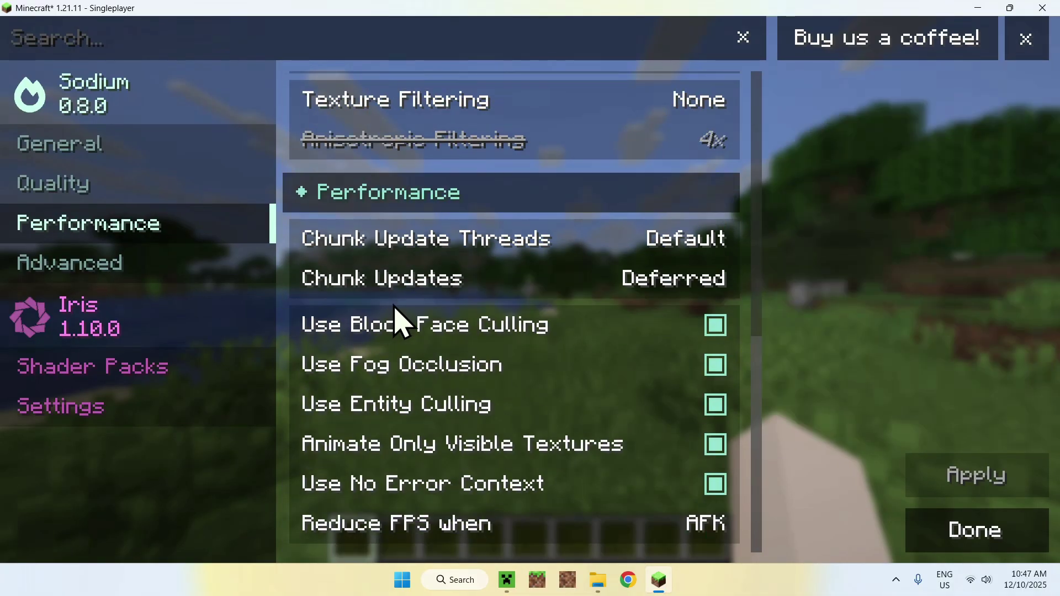
{"action": "scroll", "coordinate": [412, 323], "scroll_direction": "up", "scroll_amount": 12}
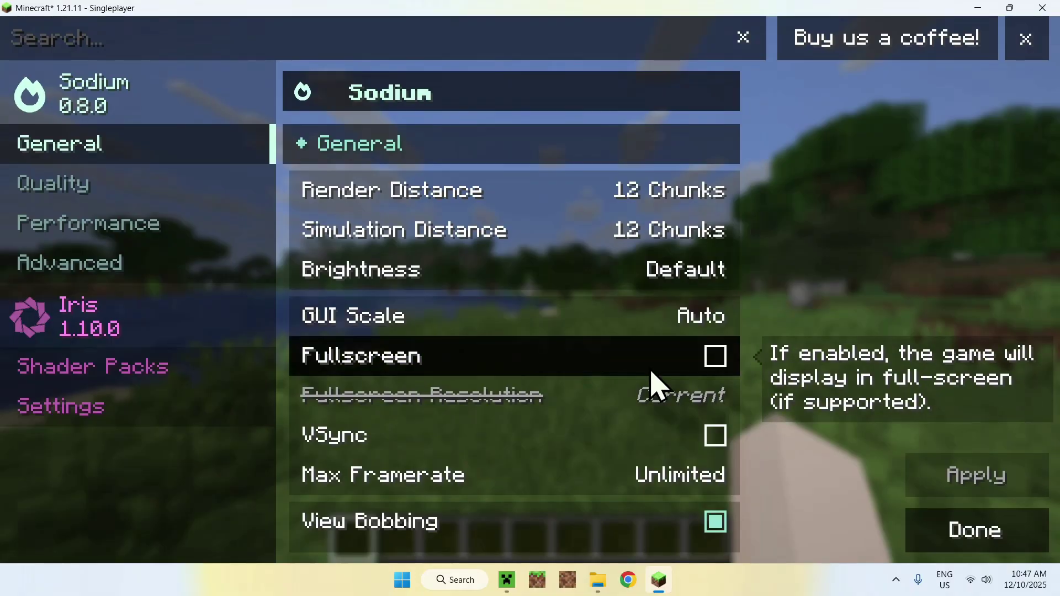
{"action": "left_click", "coordinate": [985, 536]}
{"action": "left_click", "coordinate": [523, 529]}
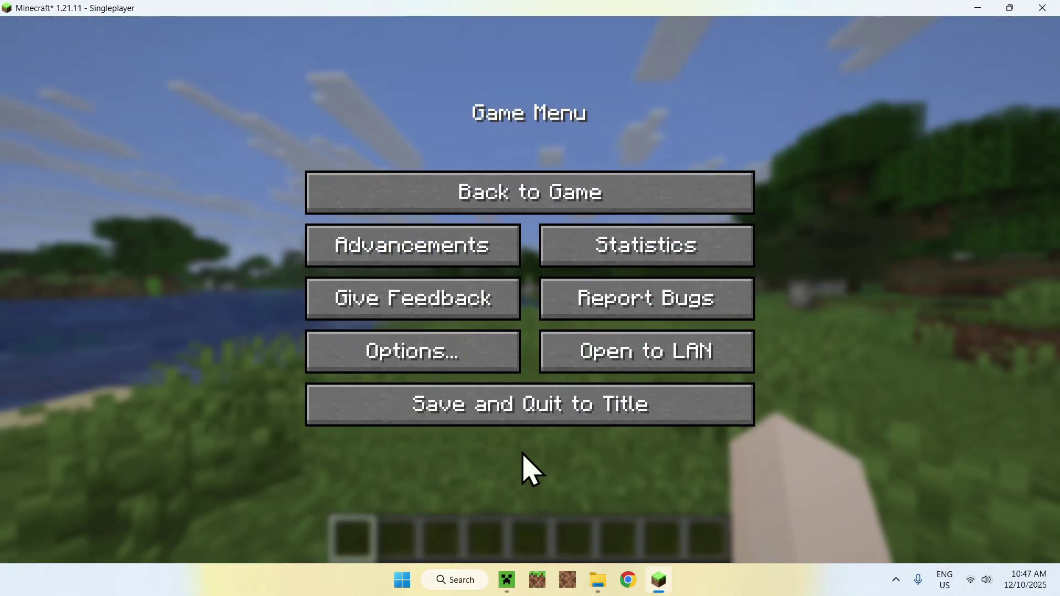
Step: Resume the game, walk toward the dirt ridge, and switch to third-person view
{"action": "key", "text": "Escape"}
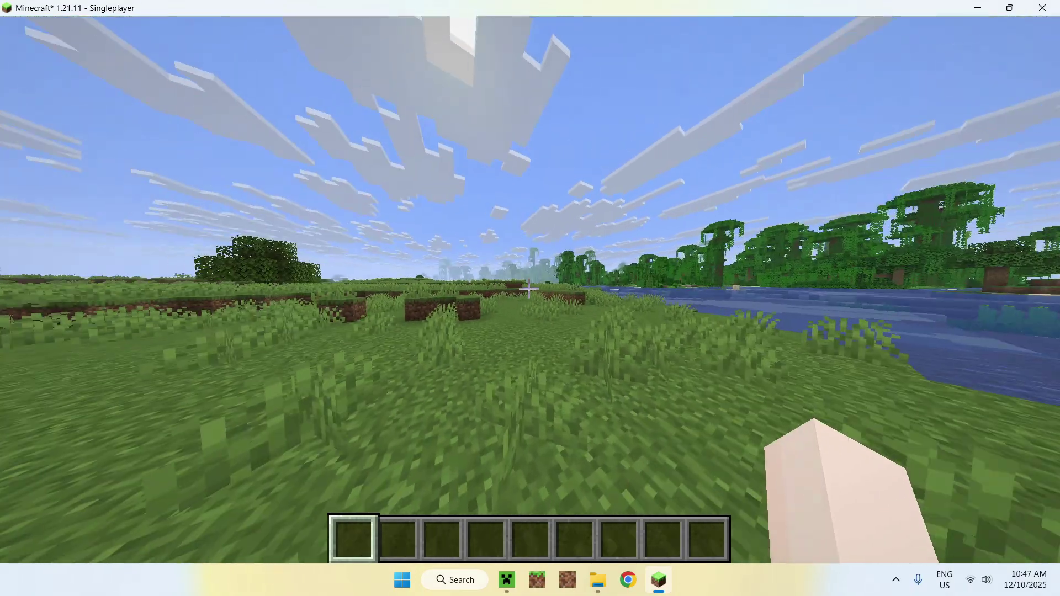
{"action": "key", "text": "w"}
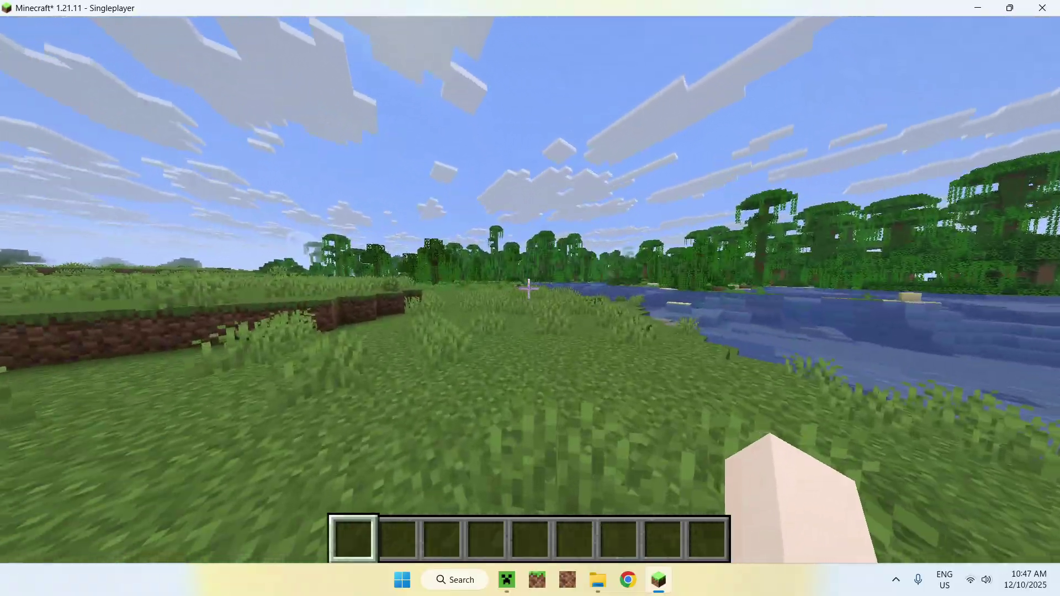
{"action": "key", "text": "F5"}
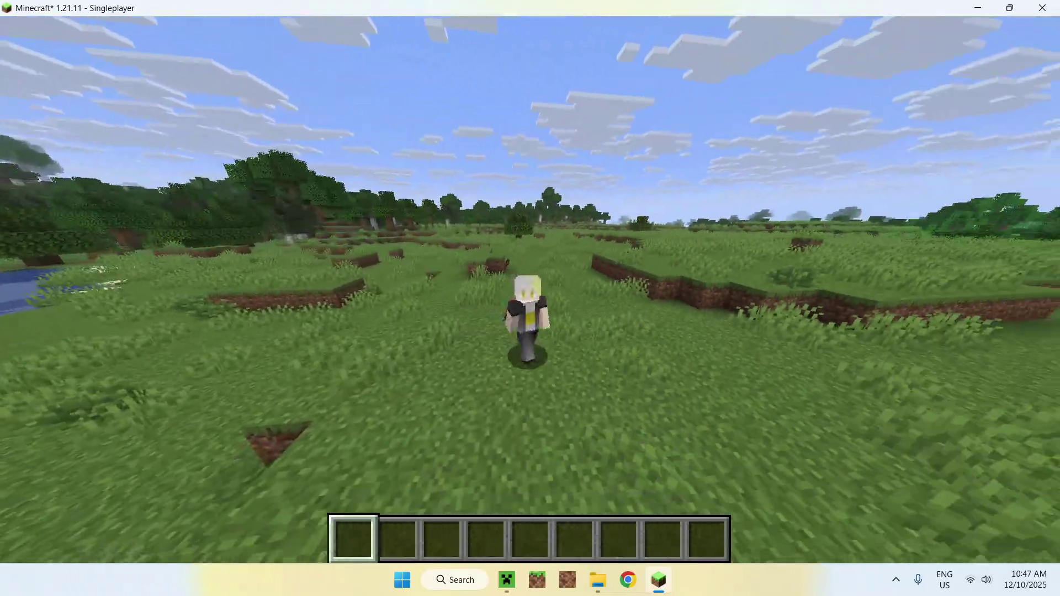
Step: Walk the character across the grass and along the riverbank toward the beach
{"action": "key", "text": "w"}
{"action": "key", "text": "w"}
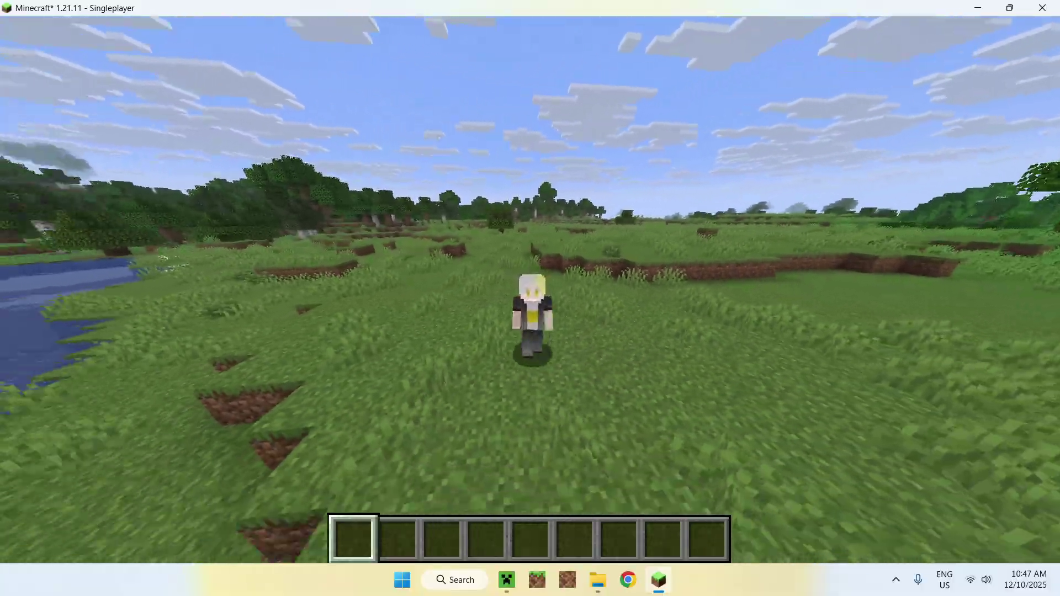
{"action": "key", "text": "w"}
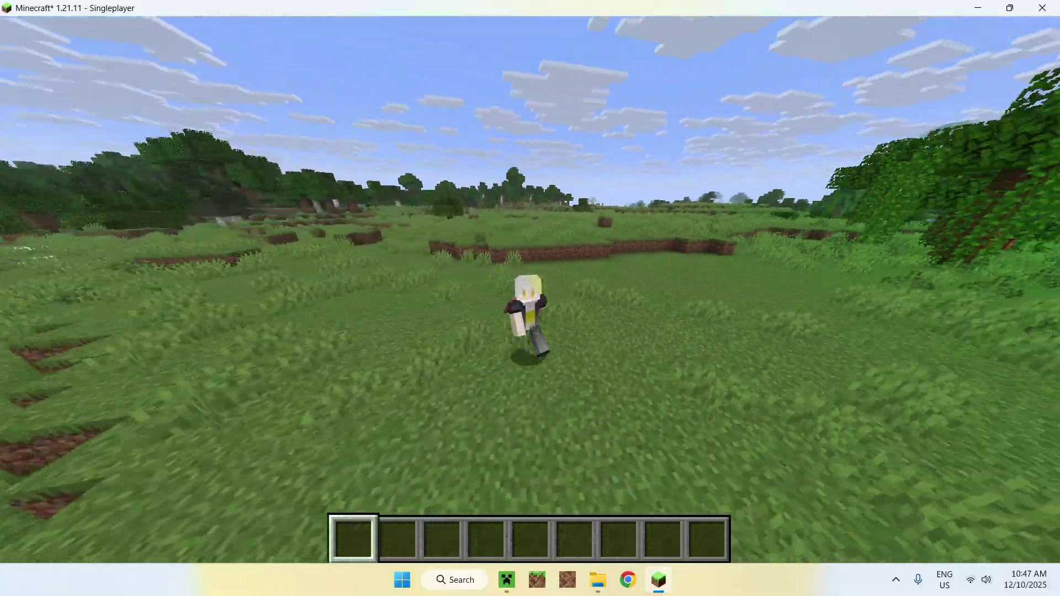
{"action": "key", "text": "w"}
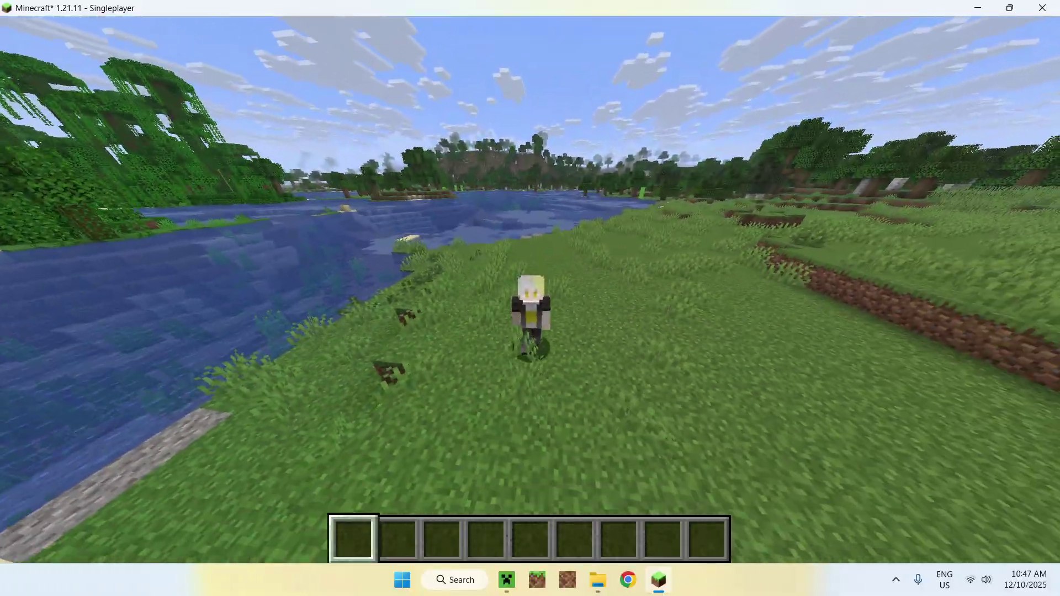
{"action": "key", "text": "w"}
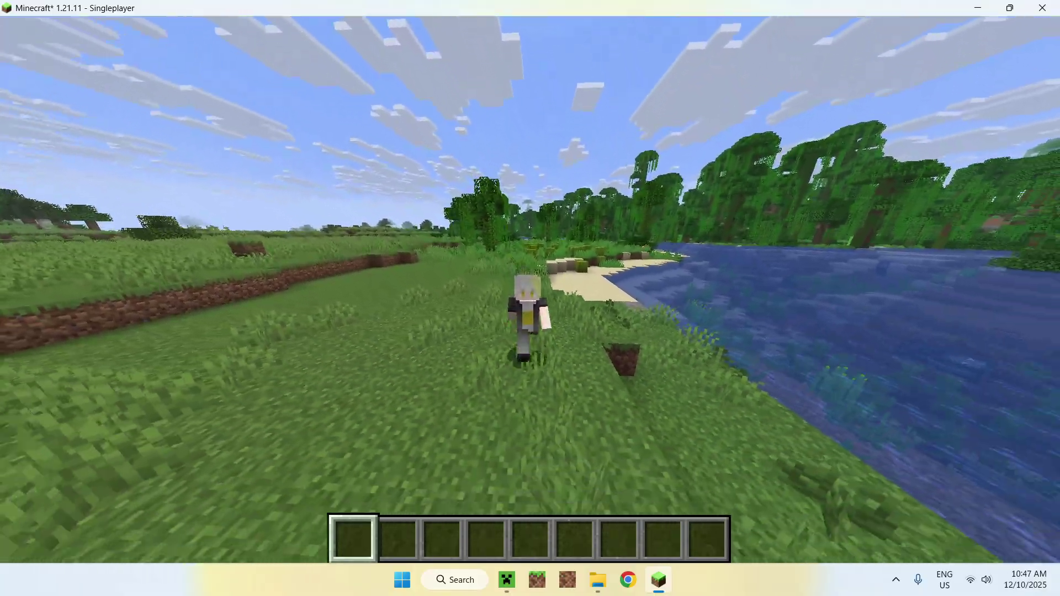
{"action": "key", "text": "w"}
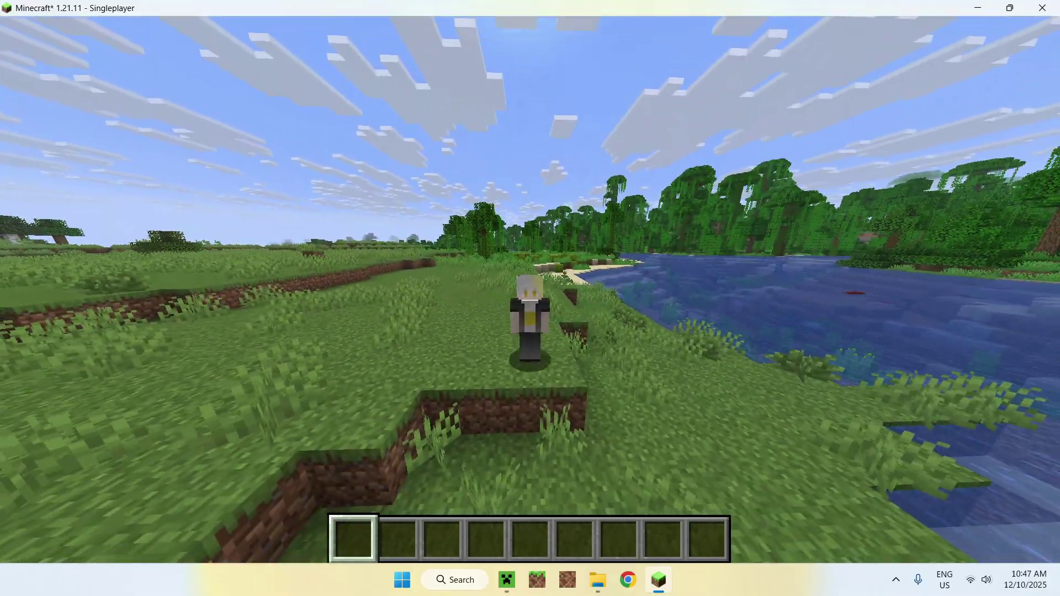